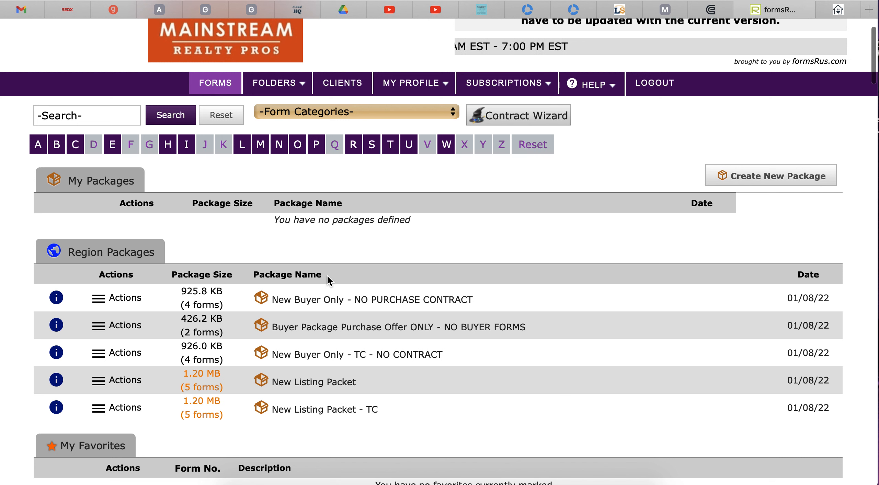
Start the Contract Wizard with the existing region package "New Buyer Only - NO PURCHASE CONTRACT"
scroll(421, 242, up, 1)
scroll(420, 241, up, 1)
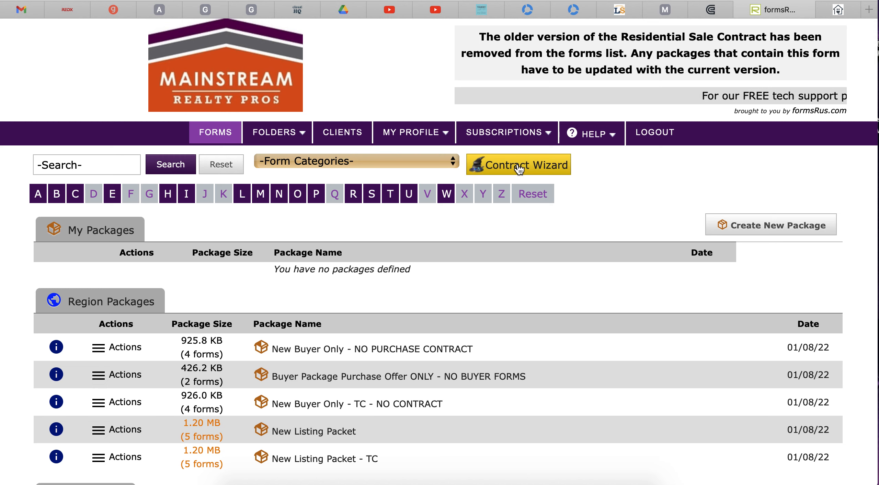
click(540, 168)
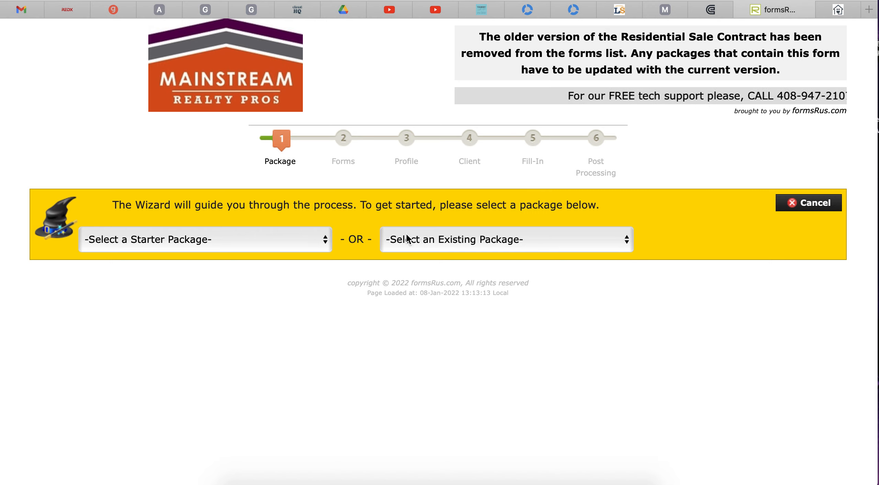
click(471, 236)
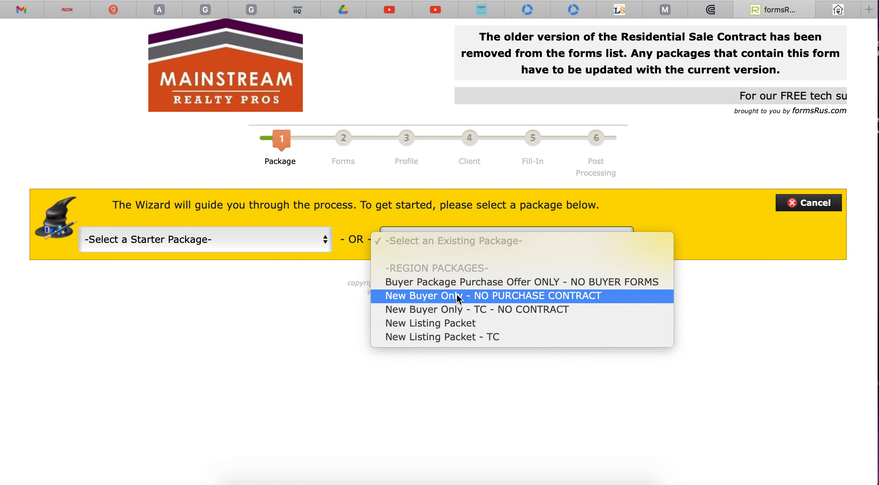
click(501, 296)
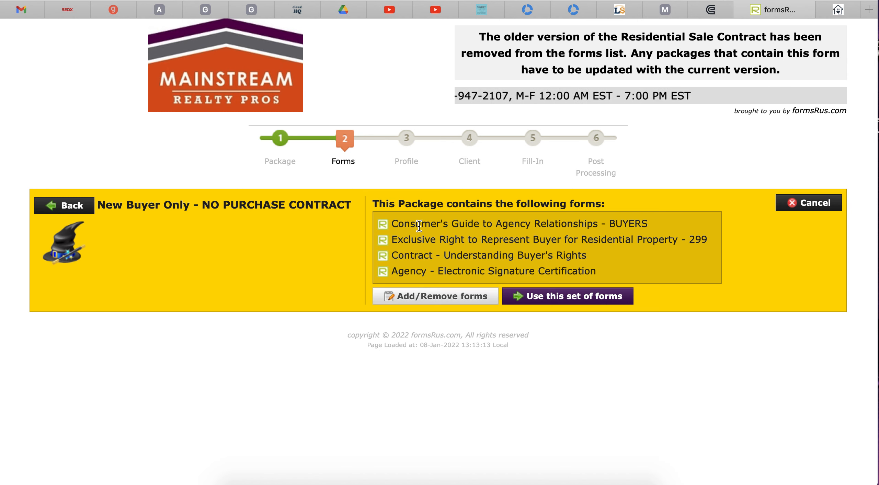
Open the package's forms for adding or removing, keep the existing set, and save it to continue the wizard
click(421, 296)
scroll(467, 364, down, 4)
scroll(467, 343, up, 2)
scroll(468, 344, up, 2)
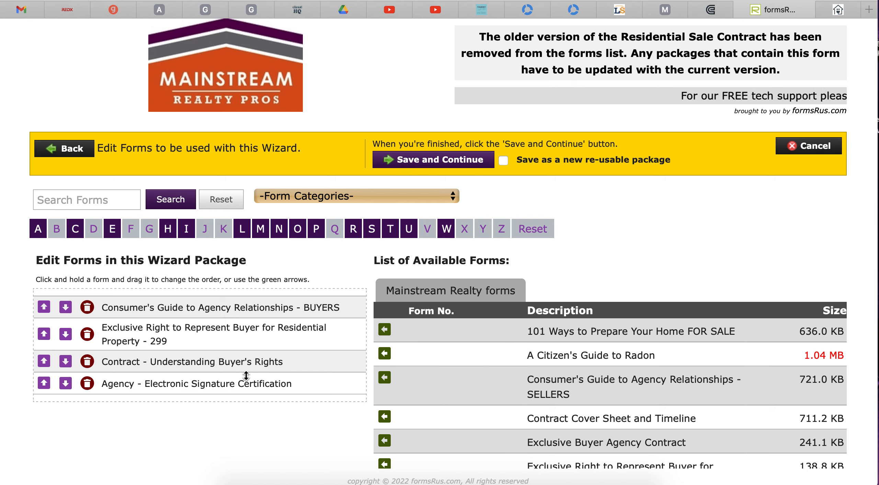
click(817, 147)
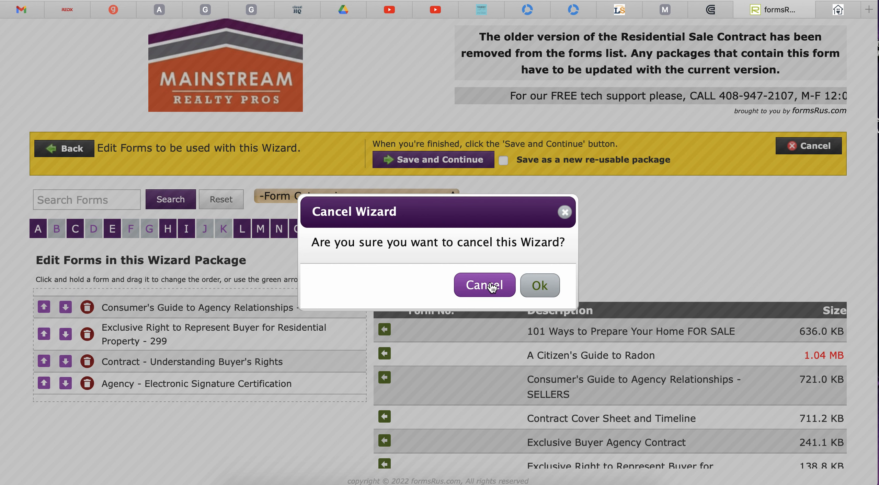
click(564, 215)
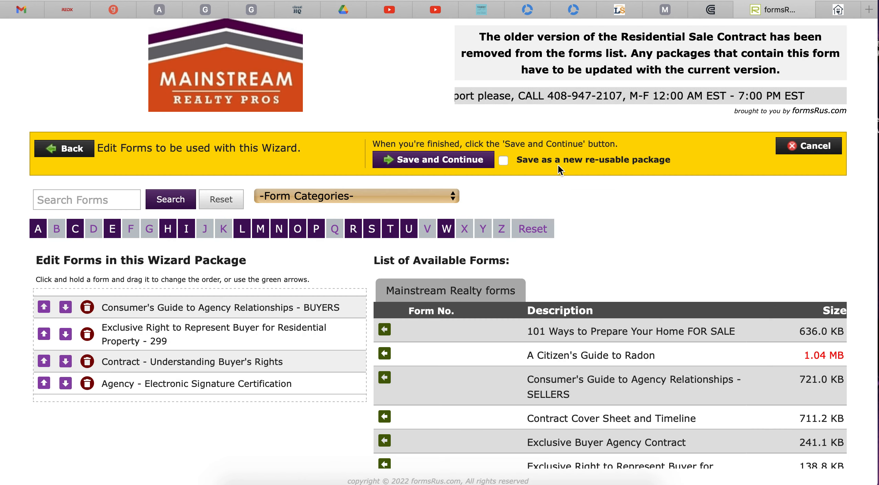
click(405, 161)
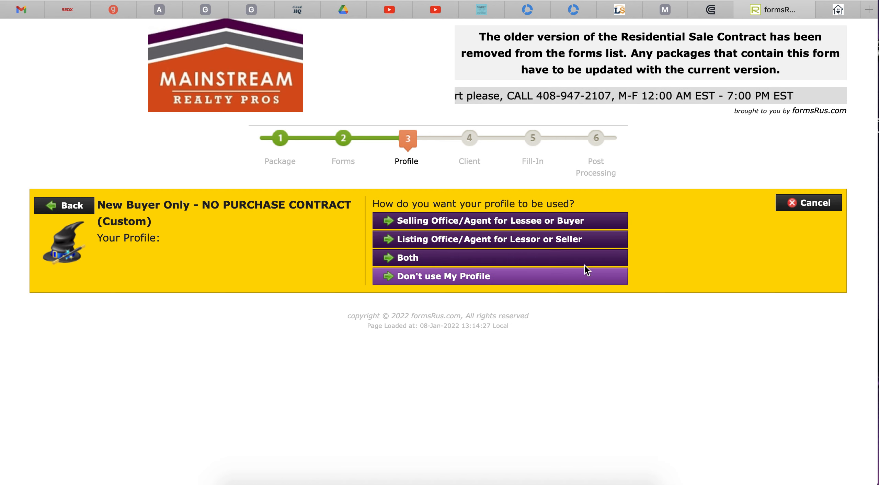
Use the profile as Selling Office/Agent for Lessee or Buyer and begin creating a new client
click(585, 222)
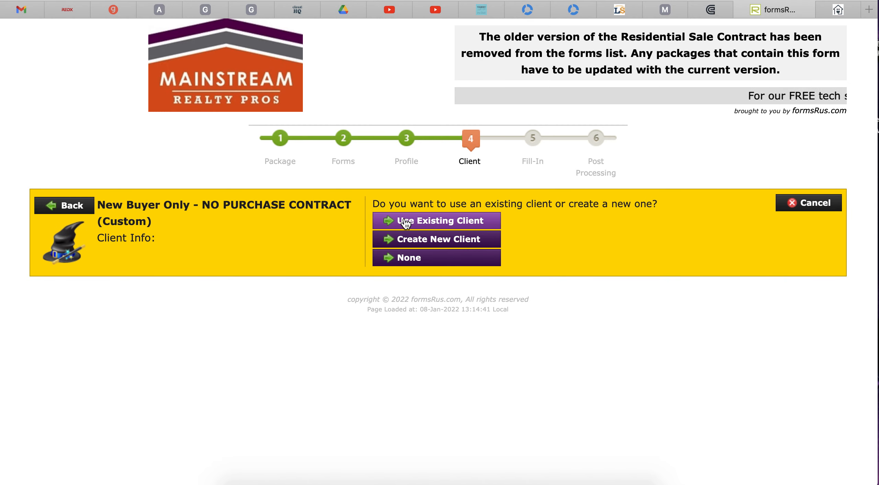
click(424, 242)
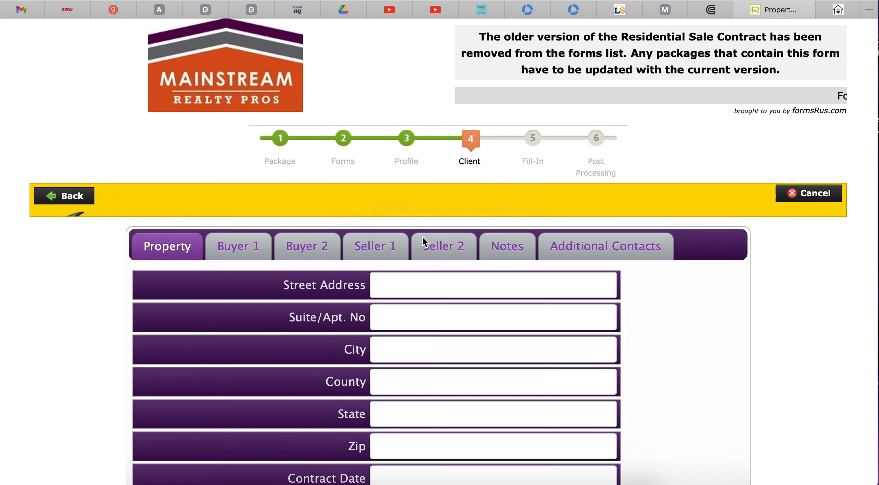
scroll(298, 246, down, 4)
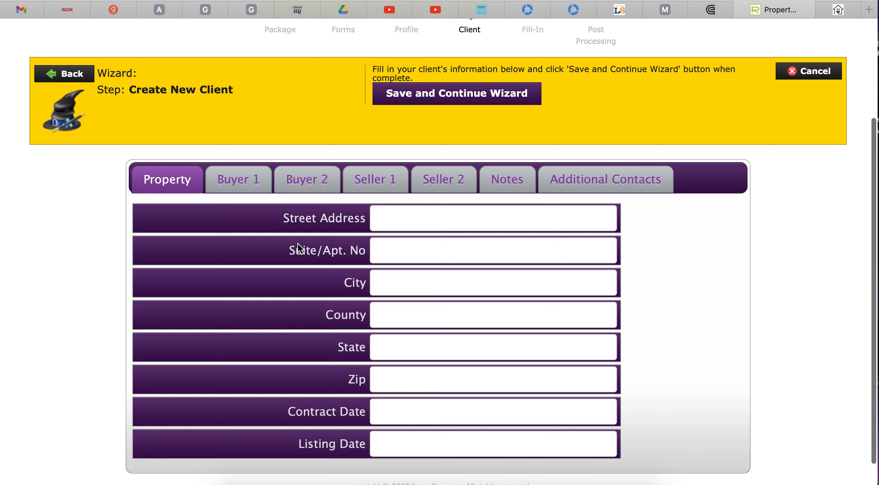
scroll(298, 244, up, 3)
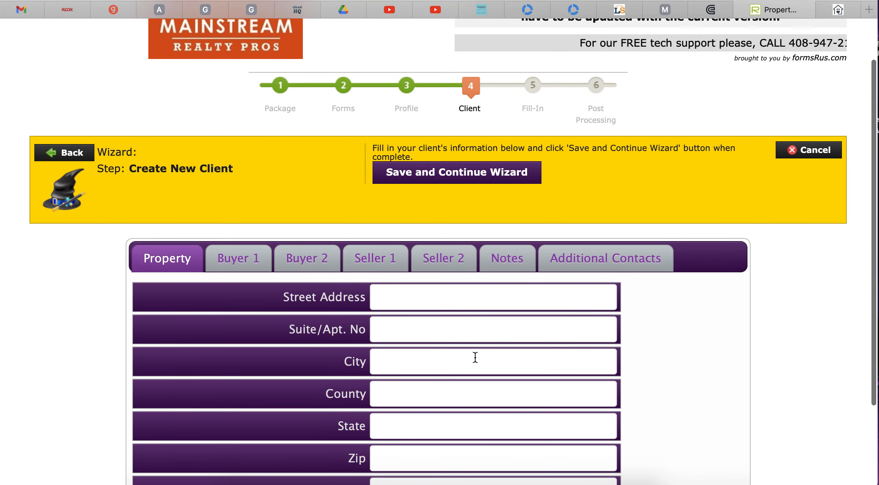
scroll(475, 357, up, 2)
scroll(475, 357, down, 4)
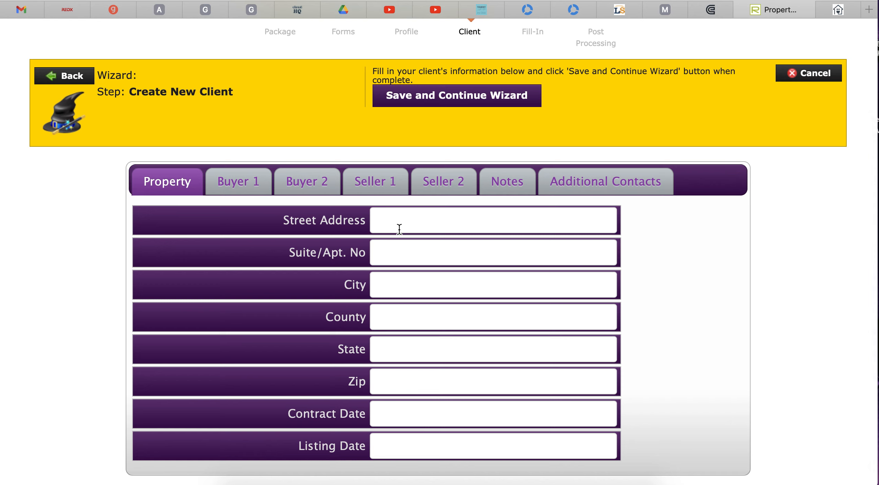
Fill in Buyer 1 with the client name "Buyer Name" and the buyer's e-mail address, and save the client to continue the wizard
click(259, 184)
click(387, 398)
text(Buyer Name)
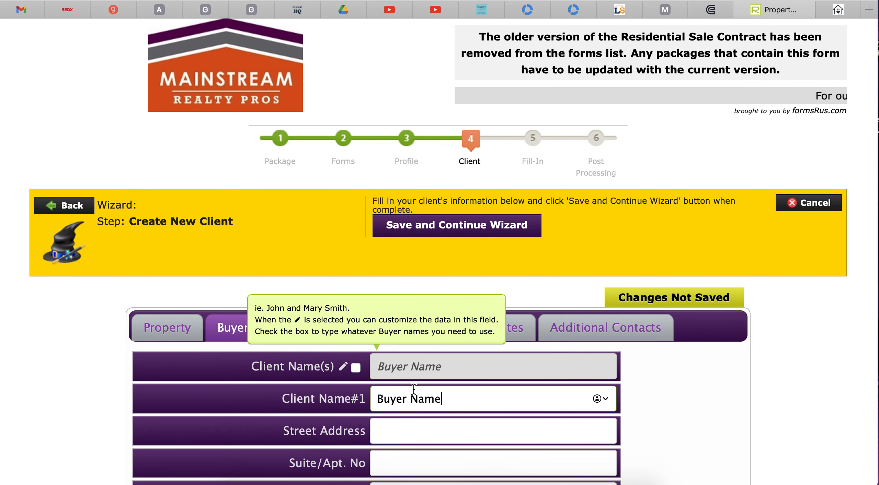
scroll(431, 399, down, 5)
scroll(429, 446, down, 3)
click(411, 411)
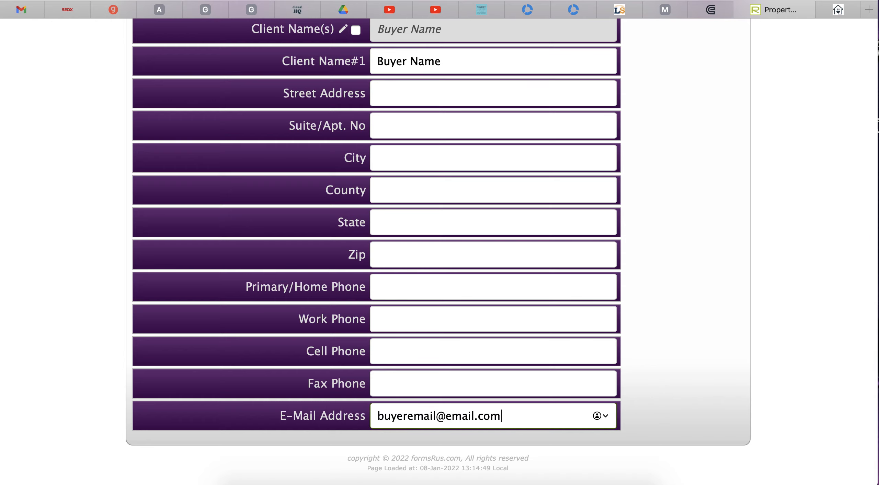
scroll(540, 376, up, 4)
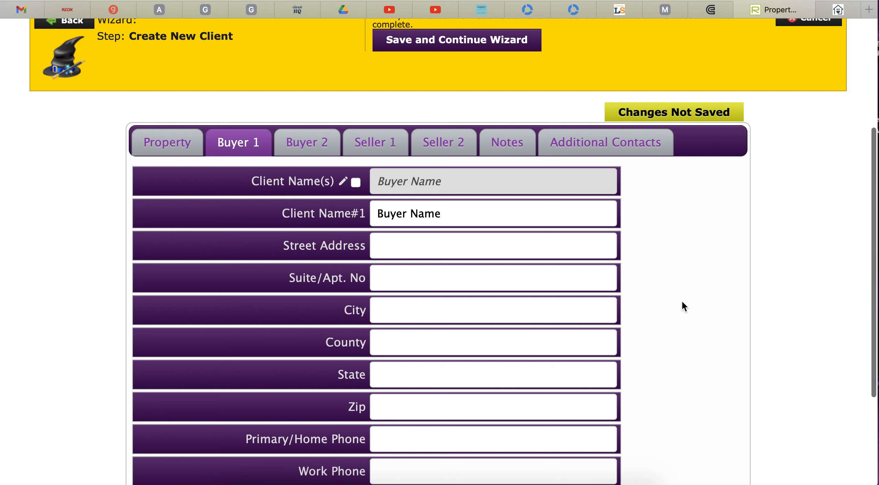
scroll(706, 329, up, 2)
scroll(706, 329, down, 2)
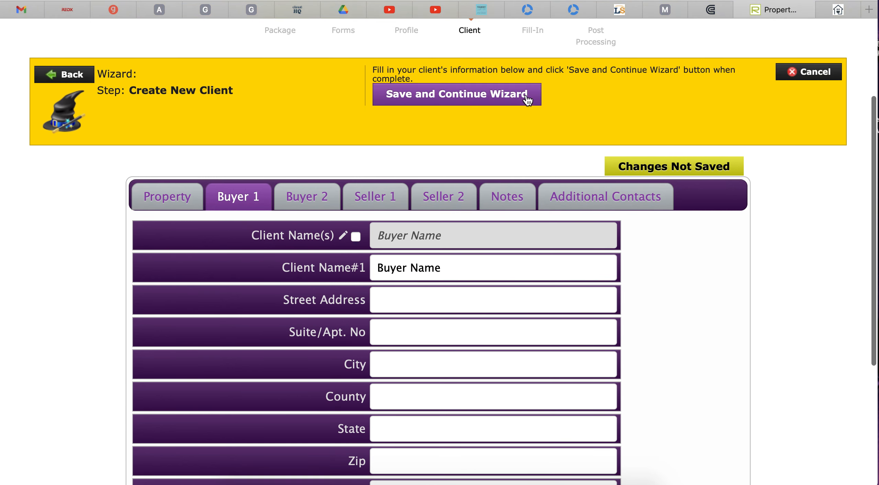
click(527, 99)
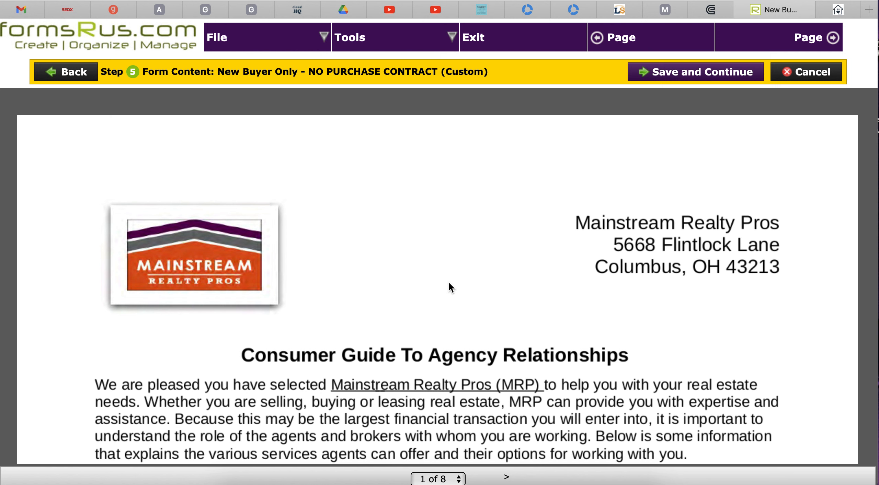
Review the Consumer Guide pages and the prefilled client, broker and agent fields in the Exclusive Right to Represent Buyer agreement
scroll(529, 312, down, 15)
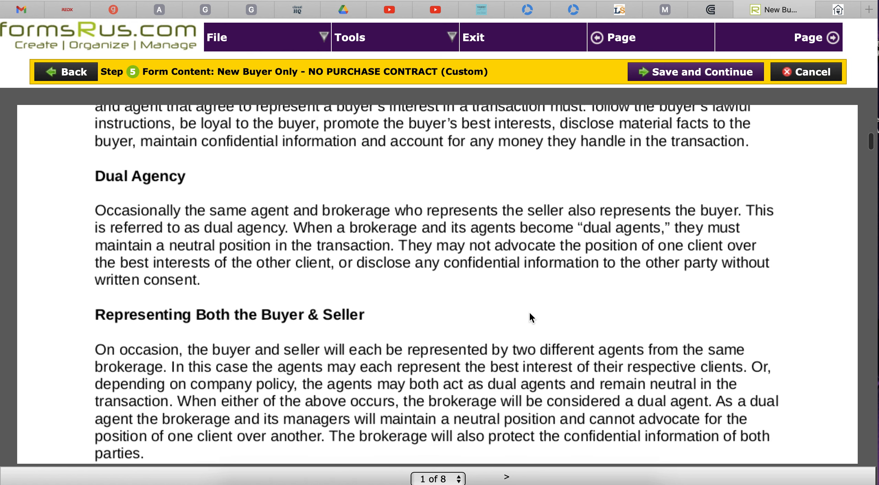
scroll(529, 314, down, 10)
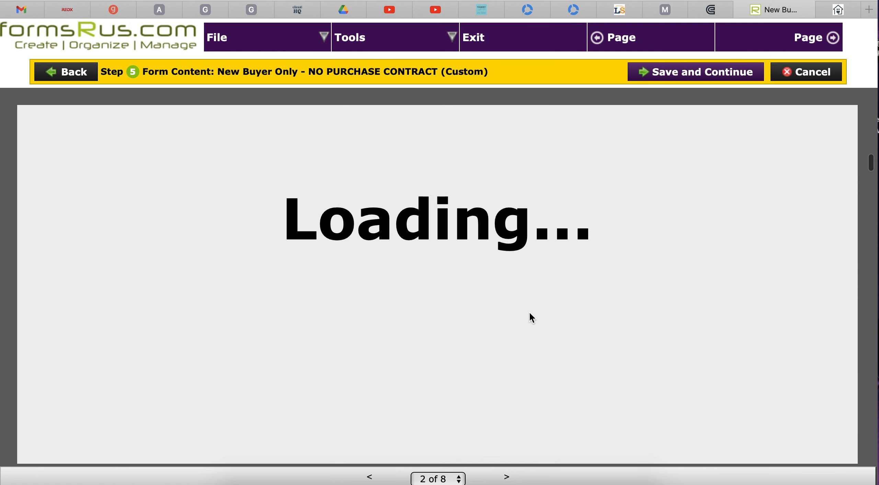
scroll(528, 312, down, 10)
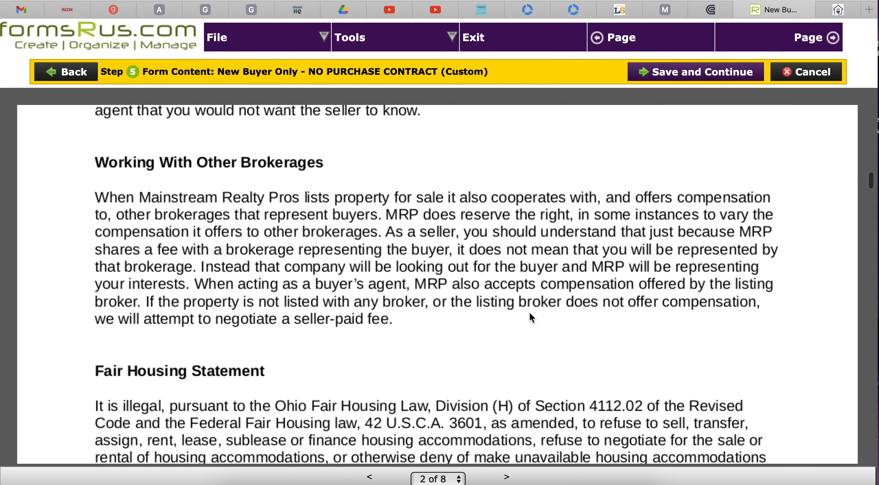
scroll(529, 312, down, 10)
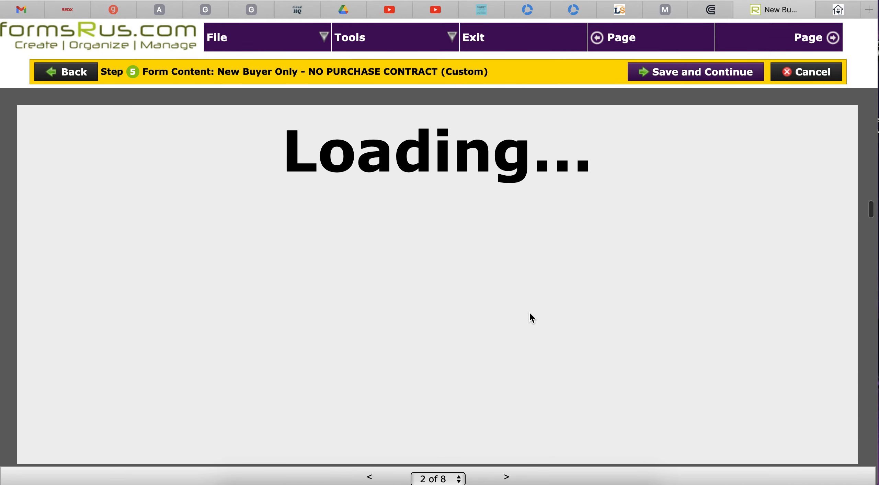
scroll(529, 312, down, 5)
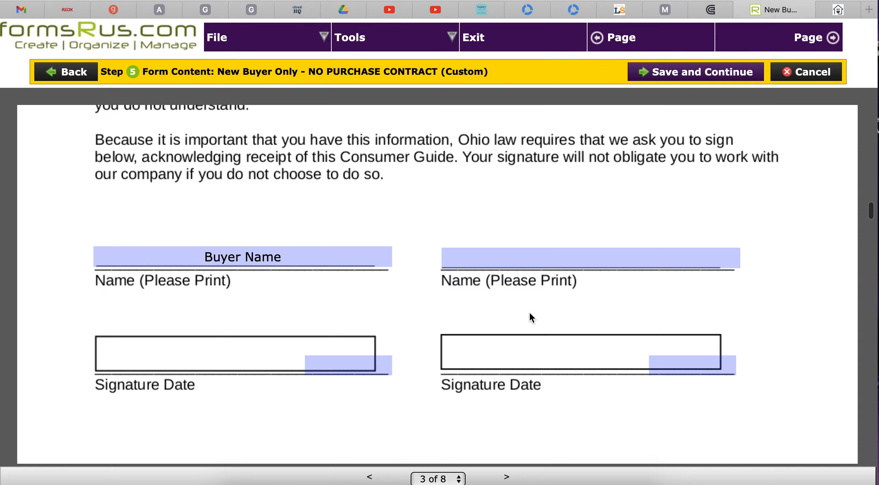
scroll(529, 313, down, 8)
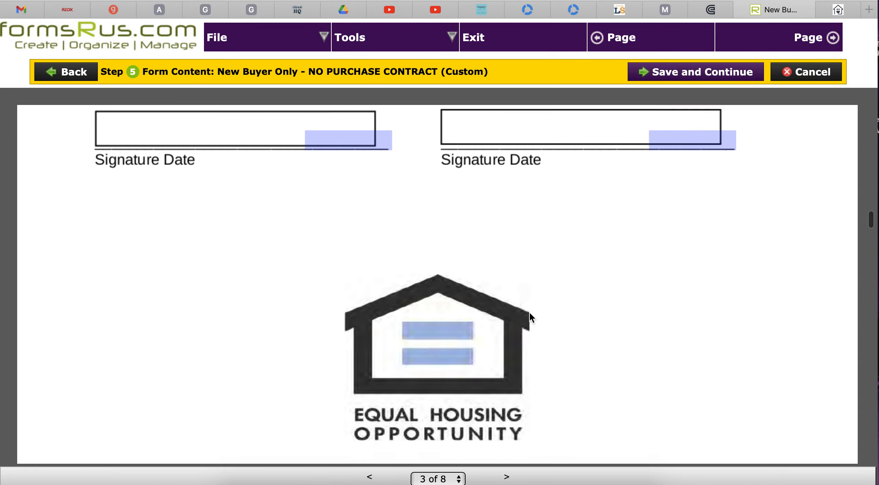
scroll(531, 317, down, 10)
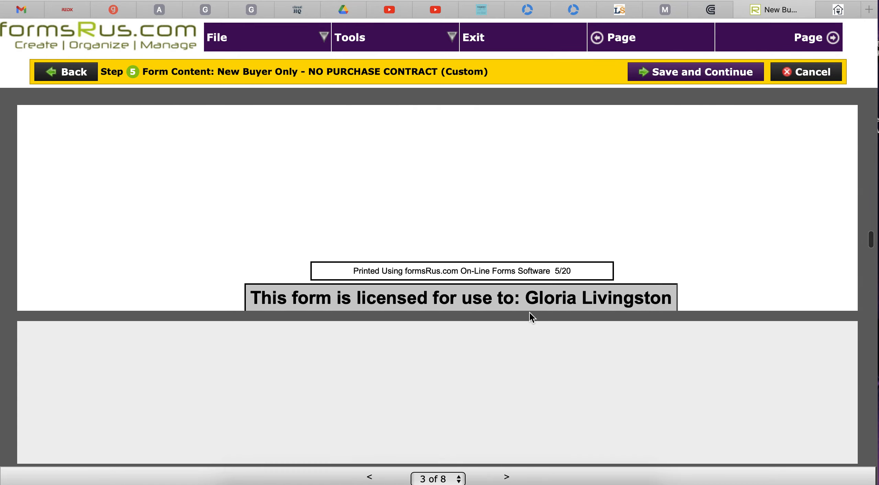
scroll(529, 312, down, 6)
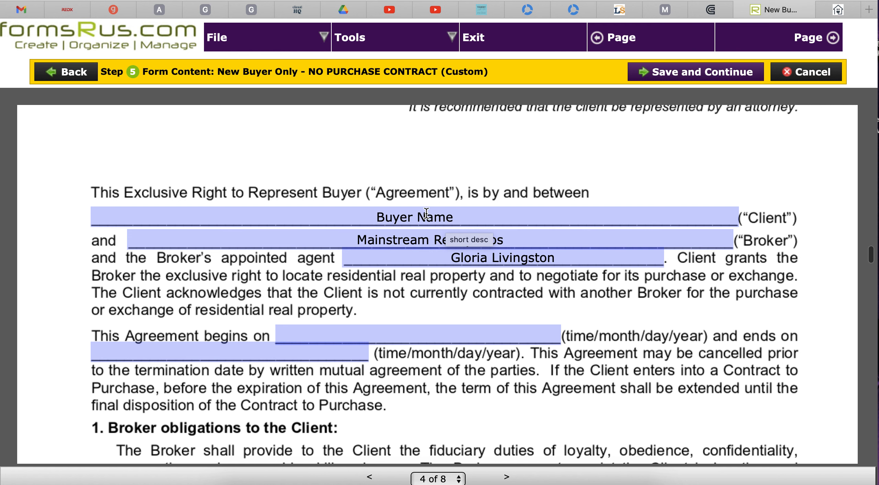
scroll(441, 218, down, 3)
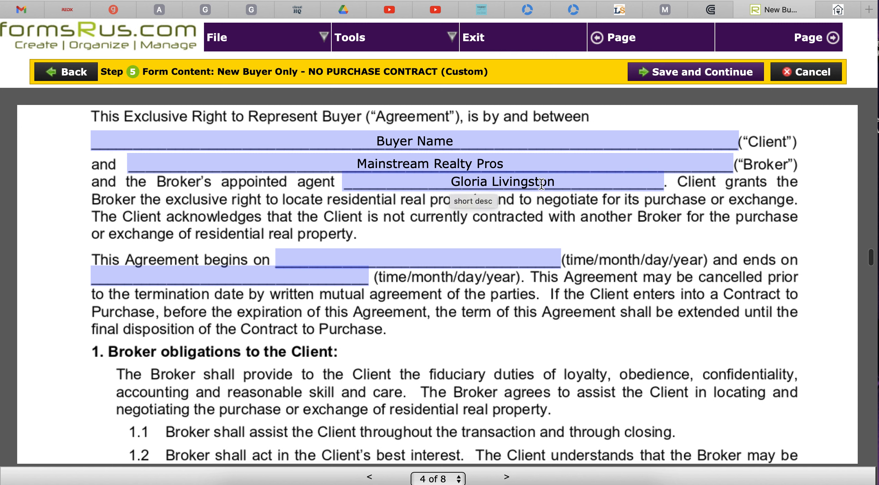
Set the buyer agreement's begin date to 1/8/2021 and its end date to 7/8/2022
click(395, 254)
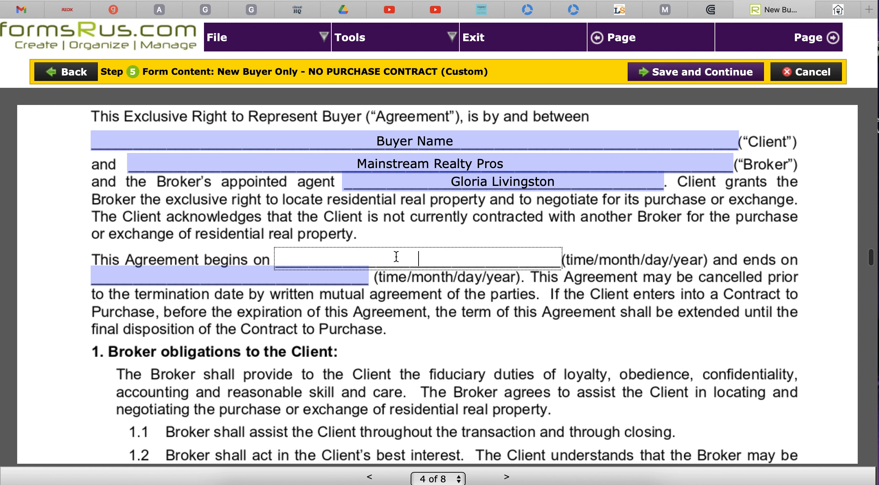
text(1/8/2021)
click(291, 283)
text(7/8/2022)
Enter "Agreed Upon Amount Via Seller/MLS" as the Percentage of Sale Price under section 3, Compensation of the Broker
scroll(482, 356, down, 3)
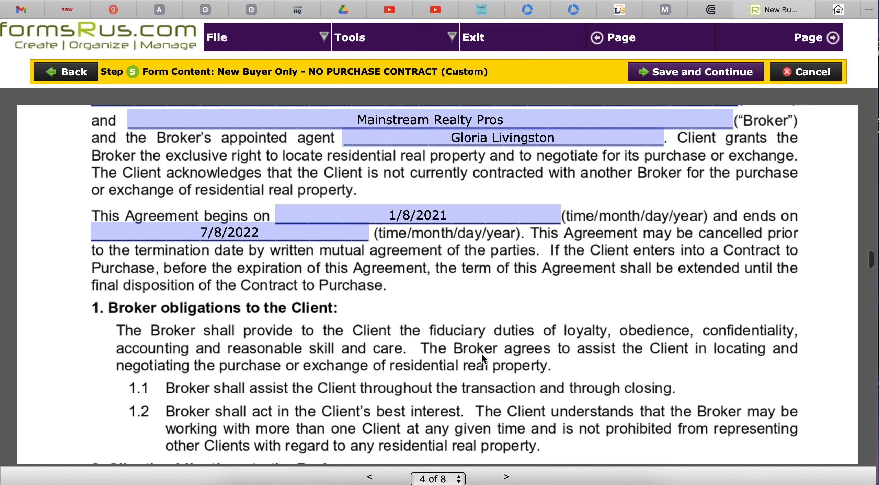
scroll(483, 354, down, 10)
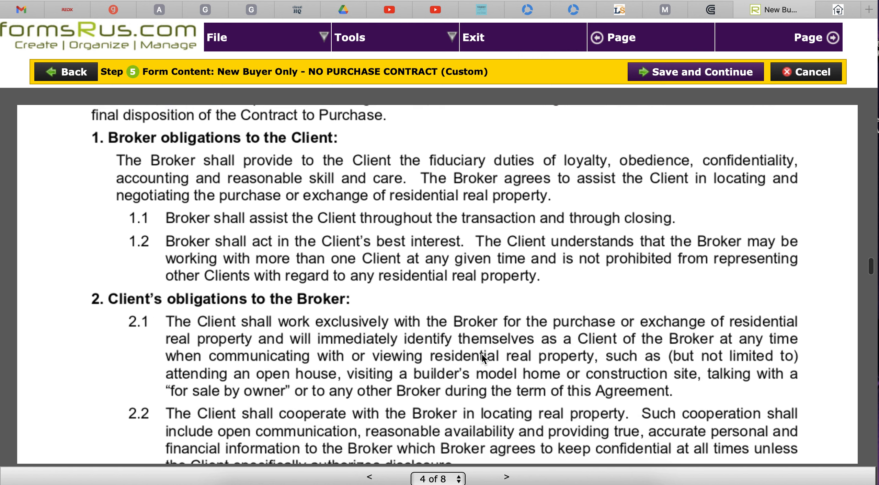
scroll(482, 355, down, 3)
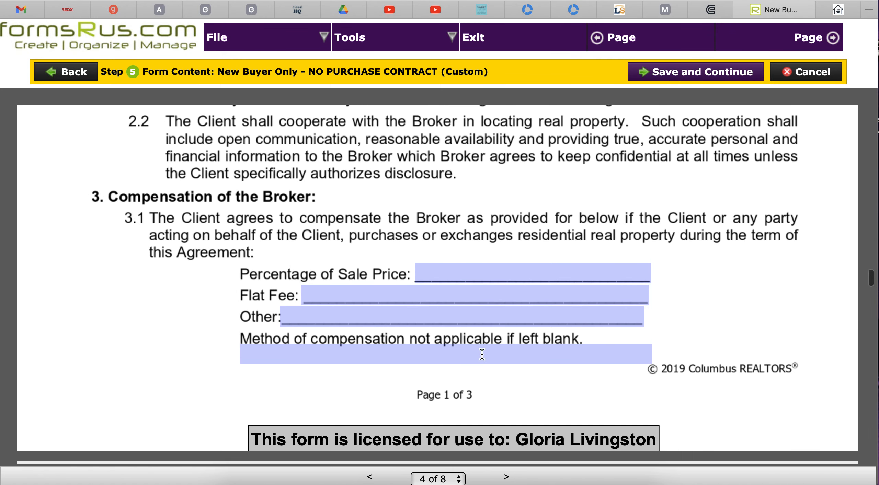
click(468, 270)
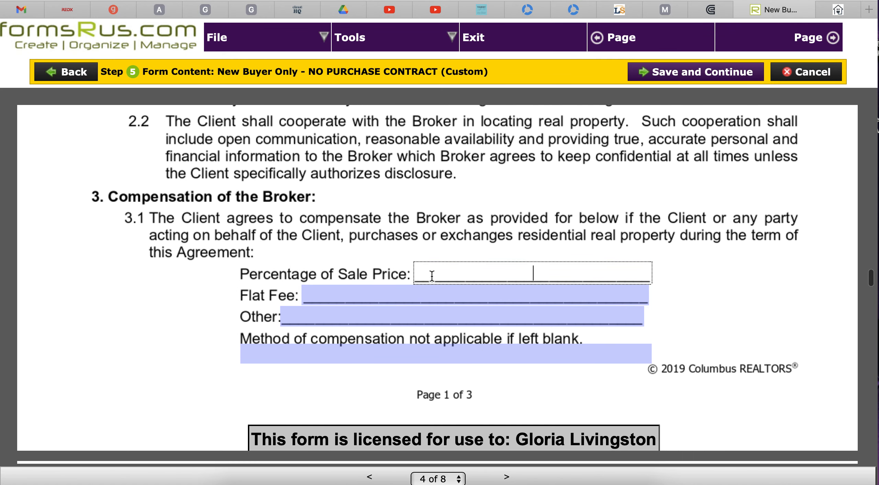
text(Agreed Upon Amo)
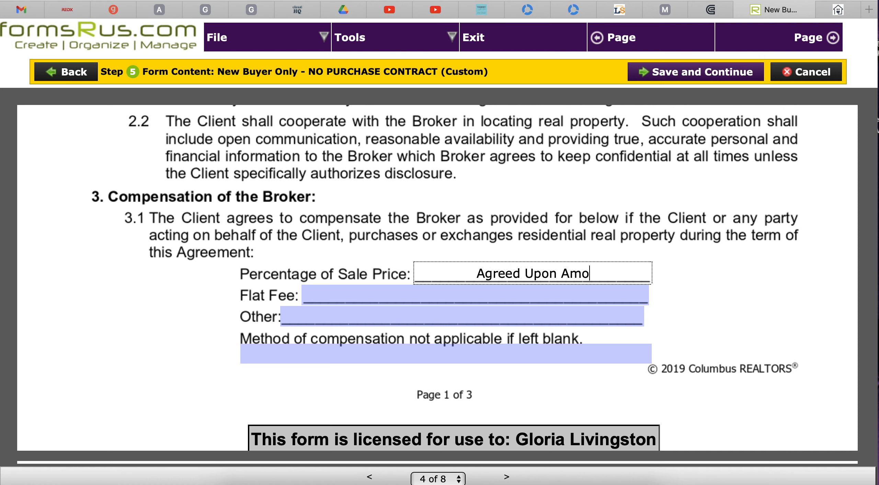
text(unt Via )
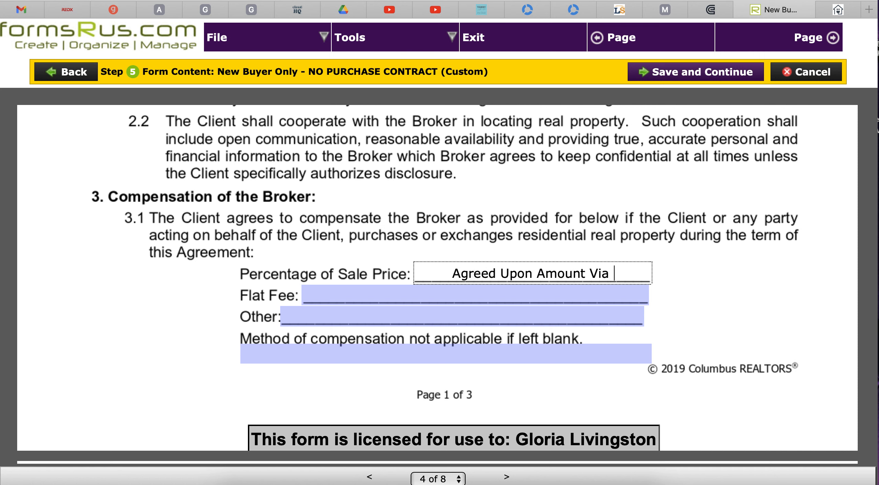
text(Seller/MLS)
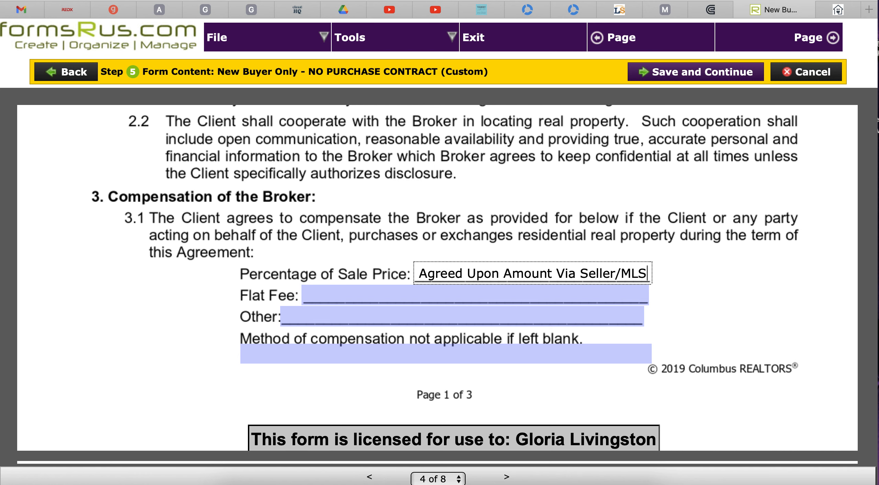
Set the Protection Period in section 4 of the buyer agreement to 45 days
click(708, 289)
scroll(708, 288, down, 10)
scroll(709, 290, down, 7)
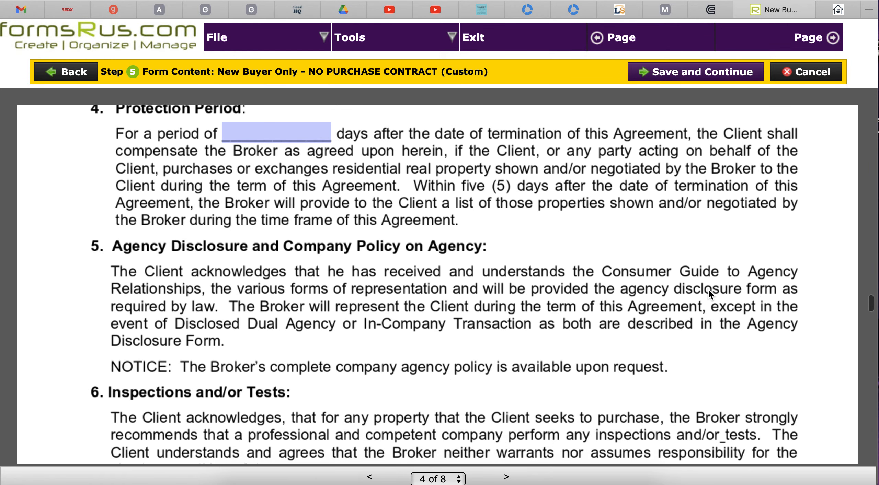
click(280, 151)
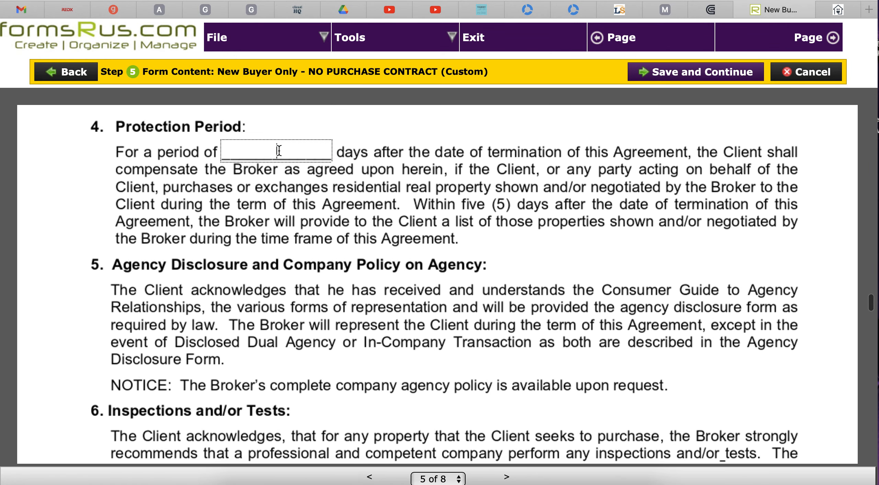
text(3-)
key(BackSpace)
text(0)
double_click(285, 152)
text(45)
Review the rest of the buyer agreement, including the additional terms in section 9 and the signature block, and the list of buyer rights
scroll(370, 182, down, 20)
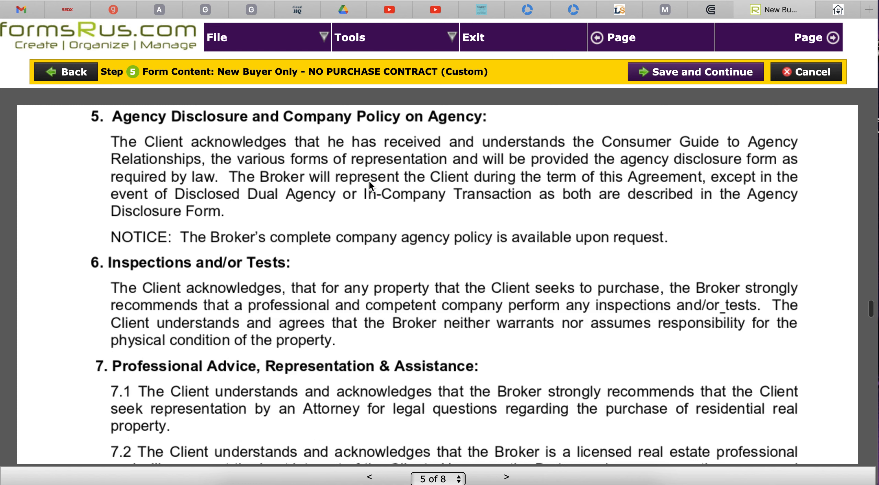
scroll(370, 182, down, 5)
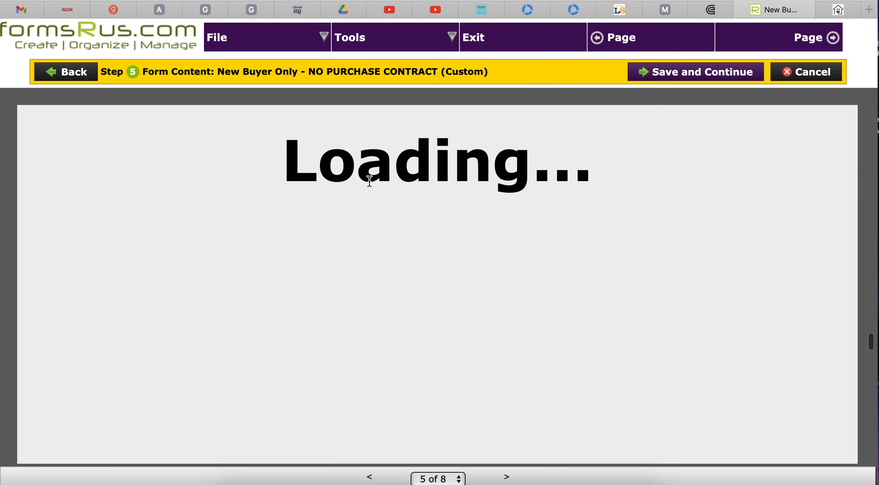
scroll(429, 312, down, 10)
scroll(430, 318, down, 2)
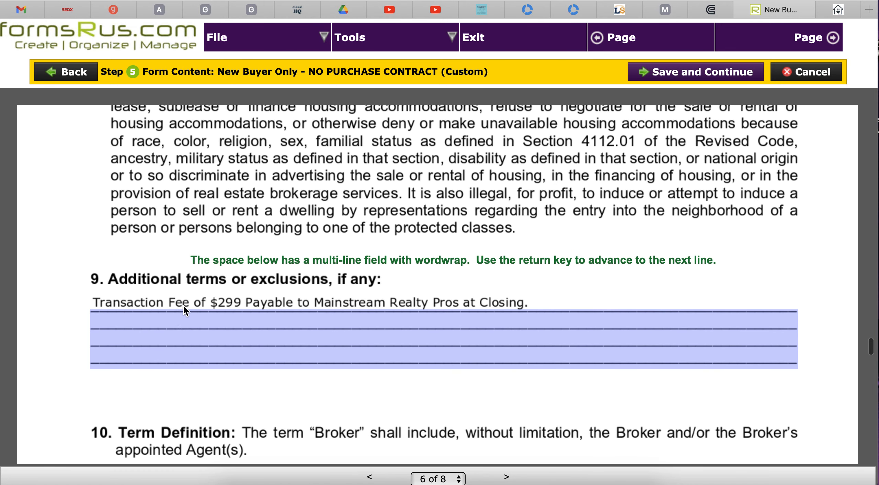
scroll(428, 380, down, 15)
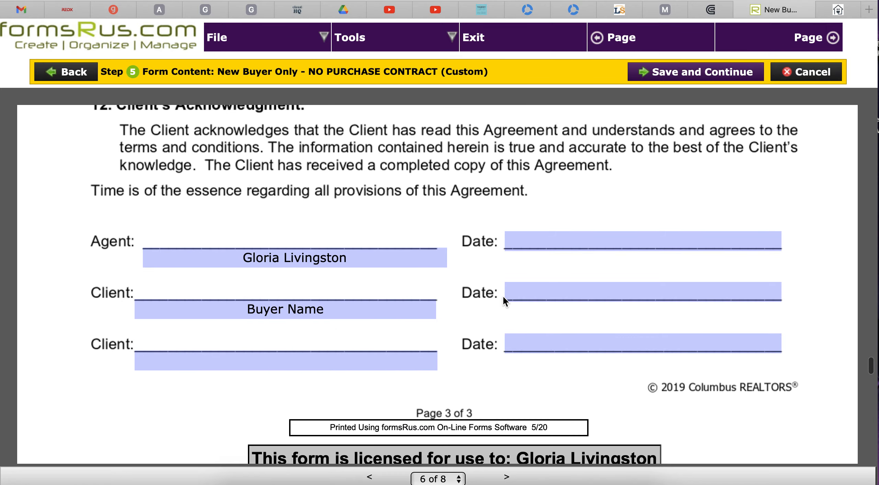
scroll(493, 369, down, 12)
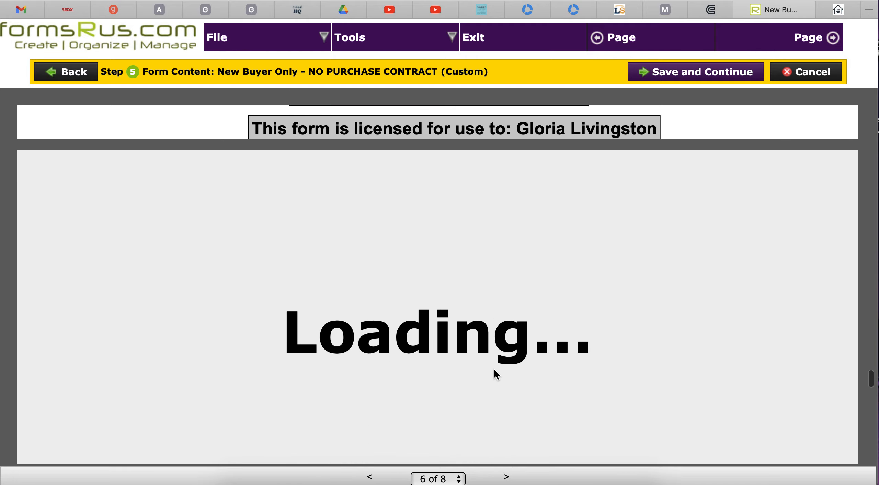
scroll(495, 370, down, 15)
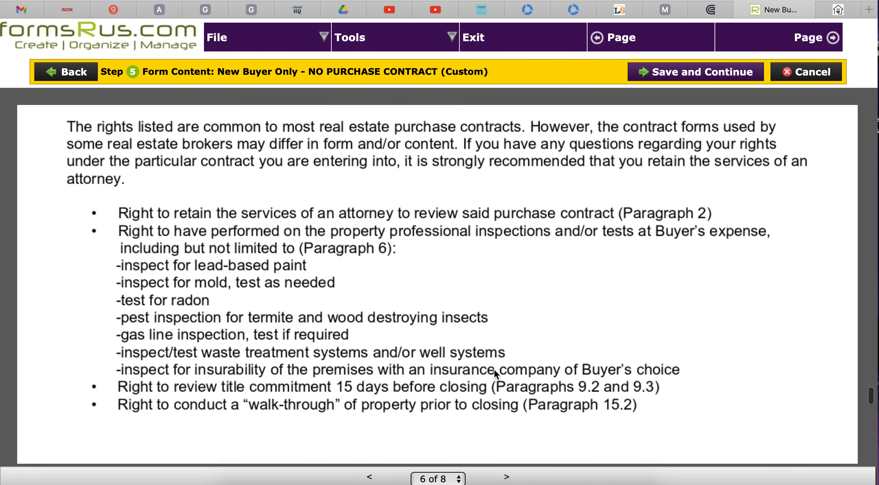
scroll(500, 355, down, 8)
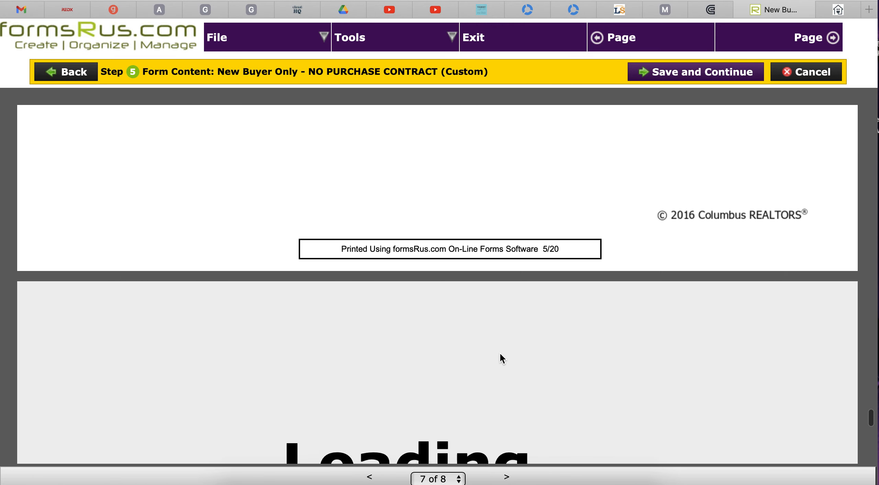
Enter "TBD" as the Property Address on the electronic signature certification form
scroll(500, 353, down, 5)
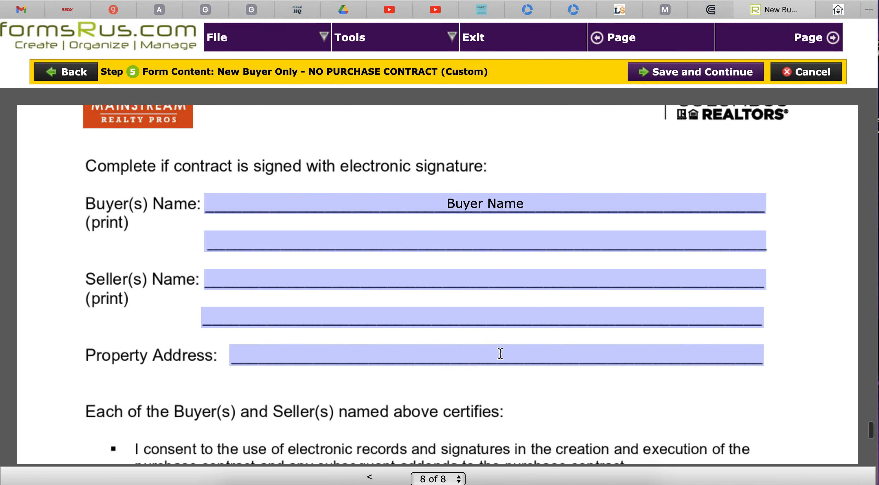
scroll(500, 353, down, 5)
click(491, 170)
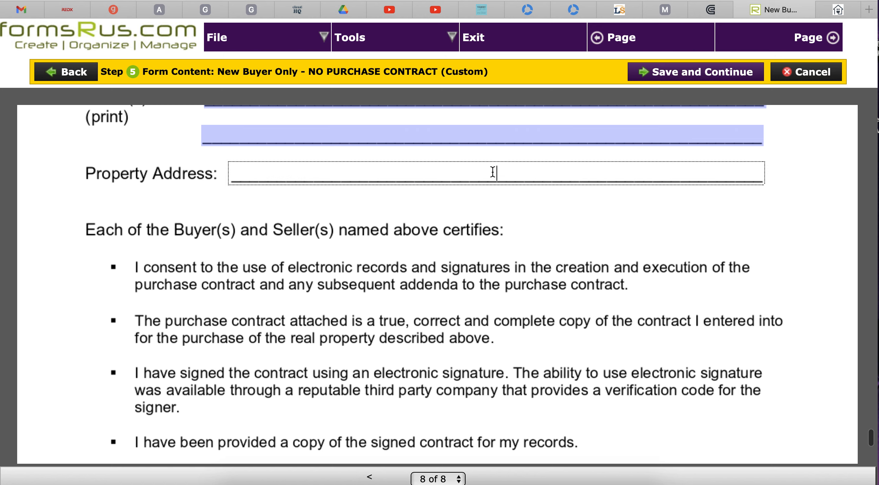
text(TBD)
click(547, 255)
scroll(547, 256, up, 3)
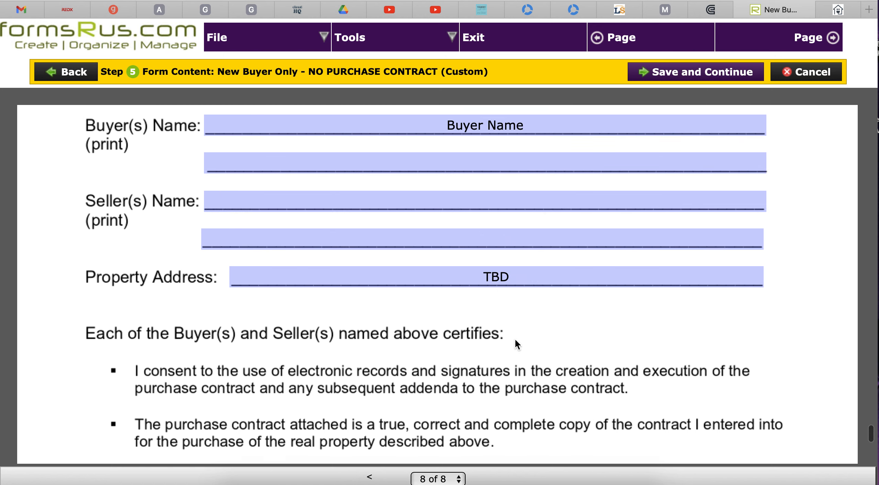
scroll(516, 340, down, 10)
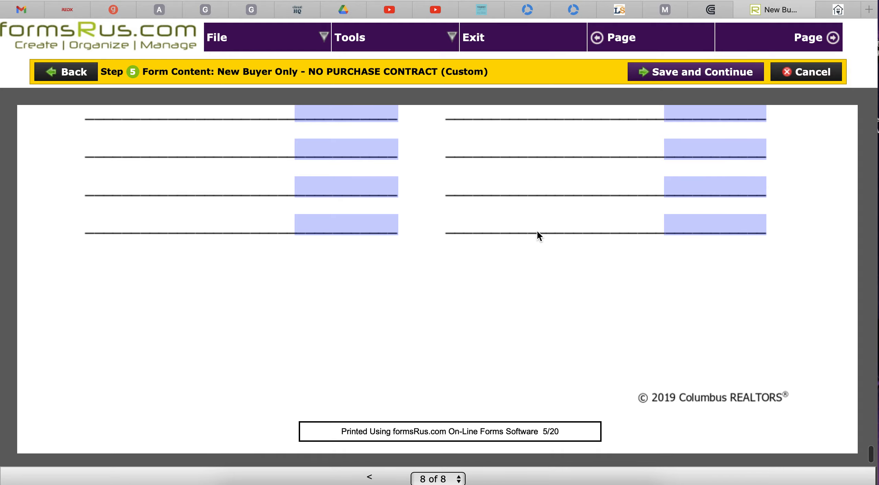
Save the completed package with the description "Buyer Last Name, First" in a new folder named "Buyer Name"
click(696, 72)
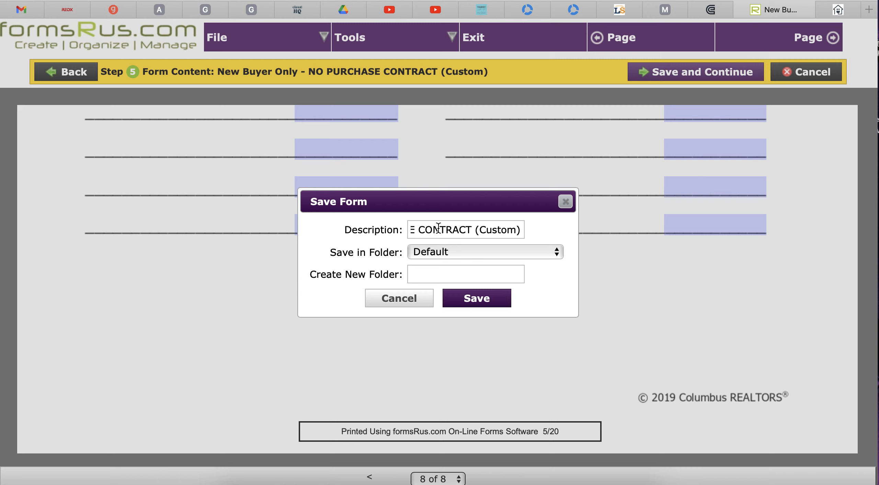
triple_click(439, 229)
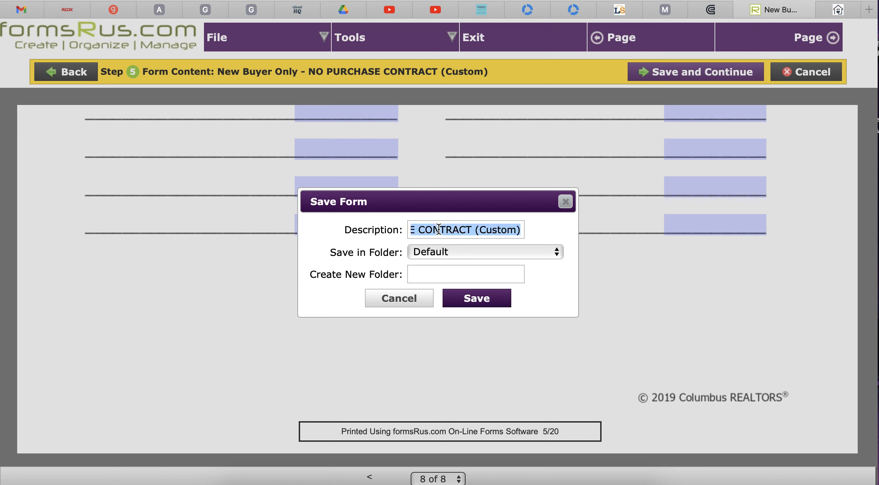
text(Buyer Last Name, First)
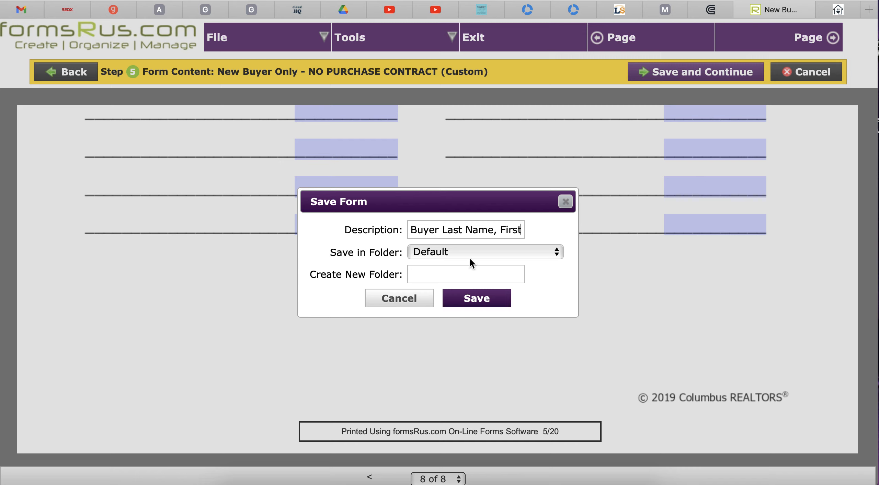
text(Buyer Name)
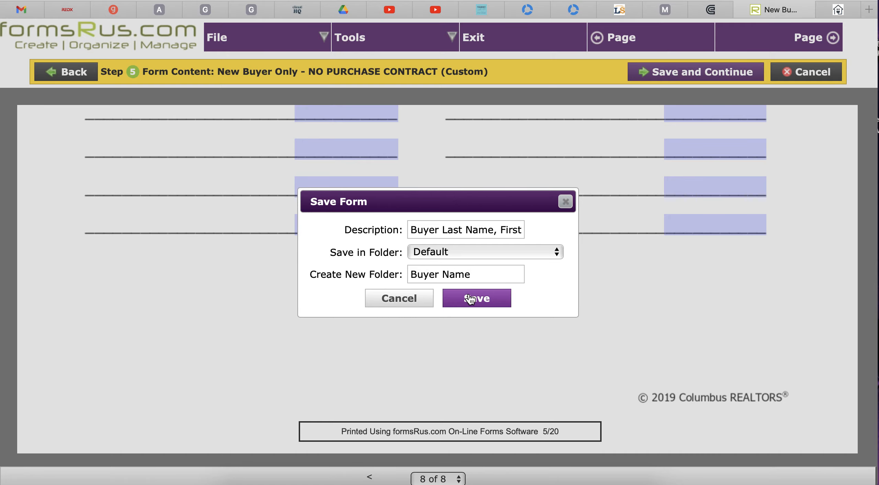
click(469, 300)
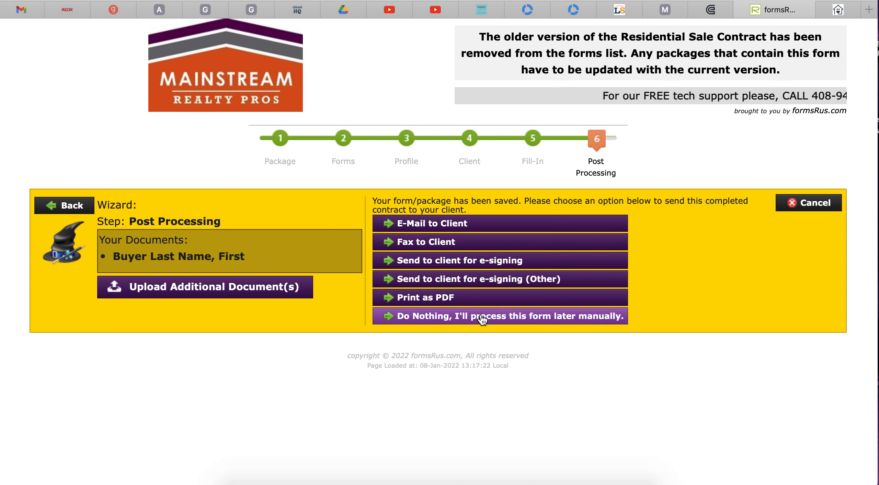
Choose to send the saved package to the client for e-signing and title the request "Buyer Documents"
click(473, 263)
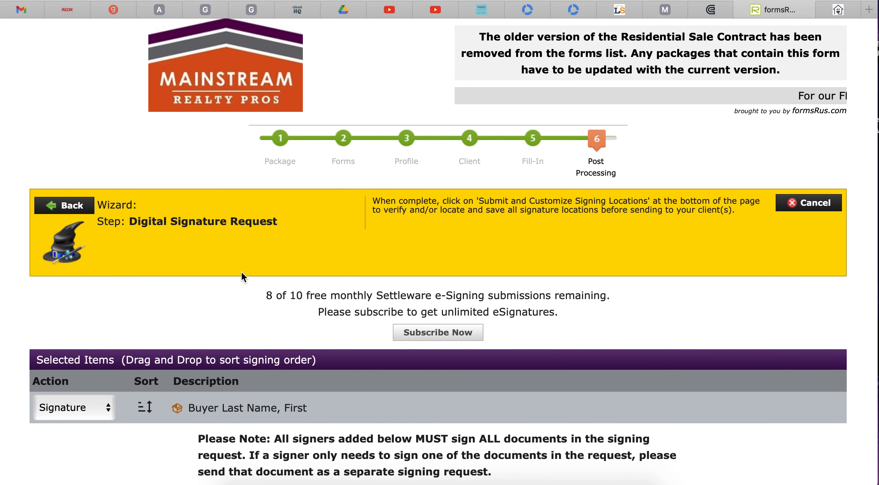
scroll(283, 302, down, 3)
scroll(284, 303, down, 6)
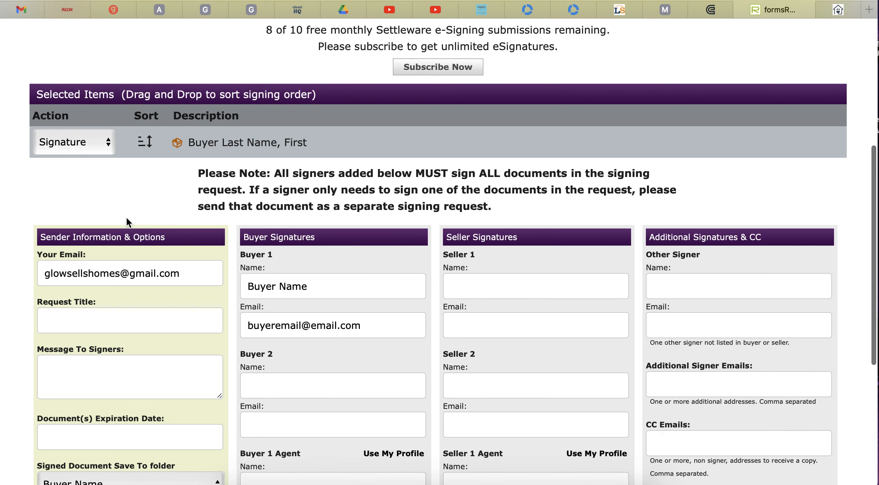
scroll(199, 208, down, 3)
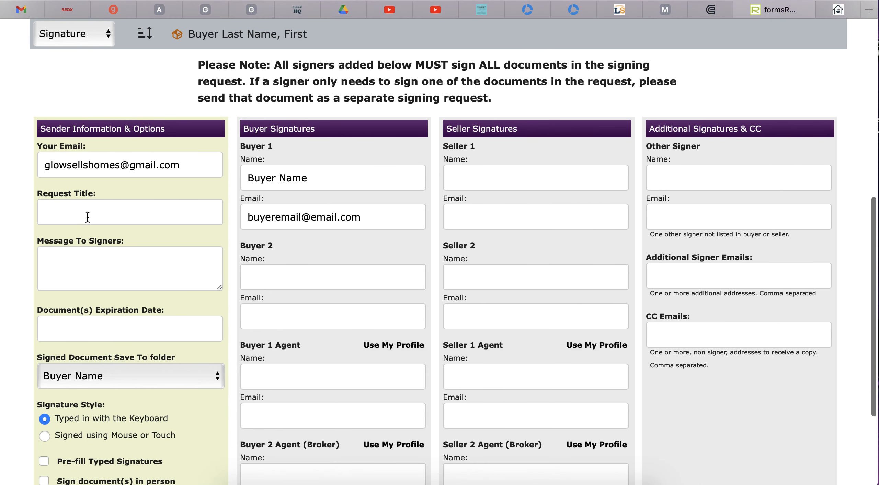
scroll(128, 215, down, 1)
click(87, 175)
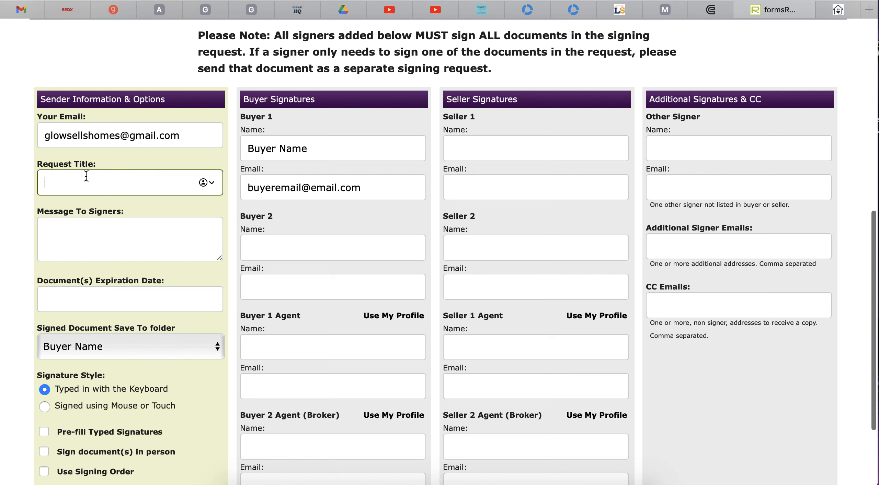
text(Buyer Documents)
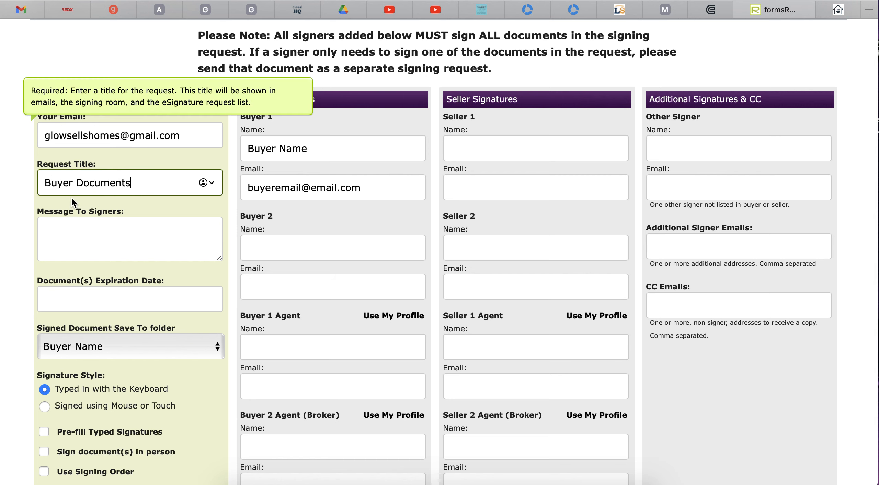
Add the message "Type a message here" for the signers of the request
click(90, 233)
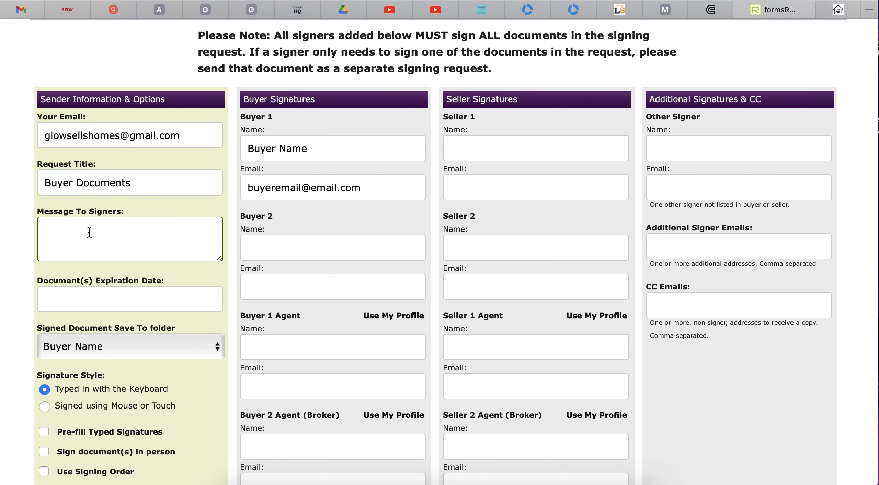
text(Typ)
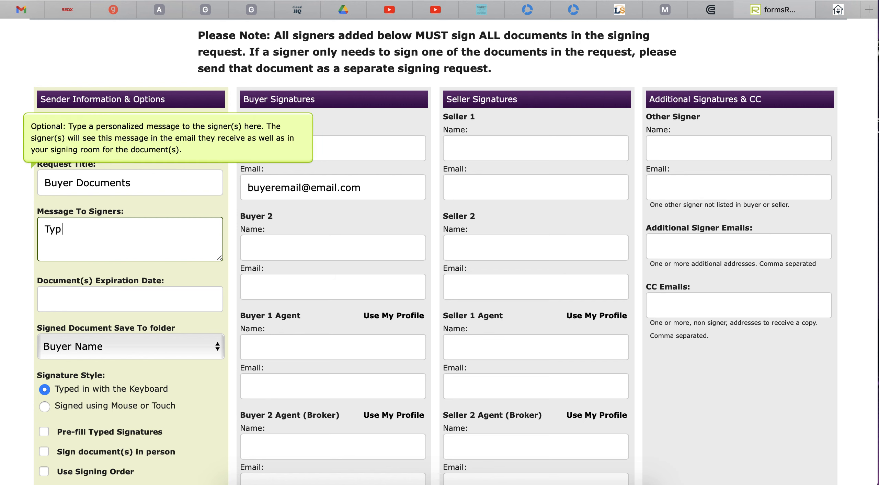
text(e a message hre)
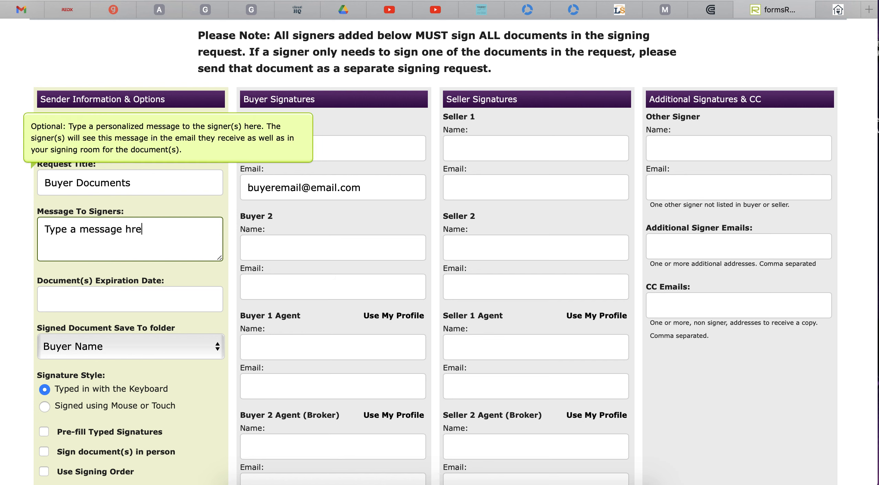
key(BackSpace)
key(BackSpace)
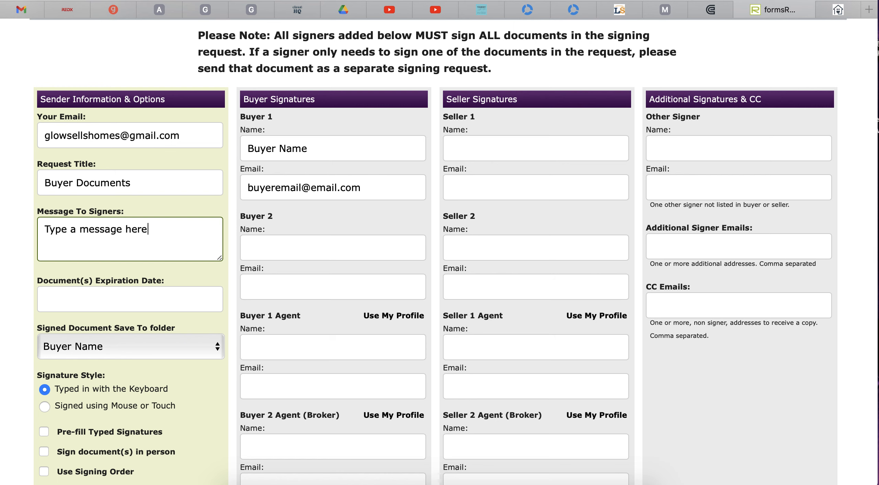
Fill in the Buyer 1 Agent signer's name and e-mail from the agent's own profile
scroll(137, 302, down, 5)
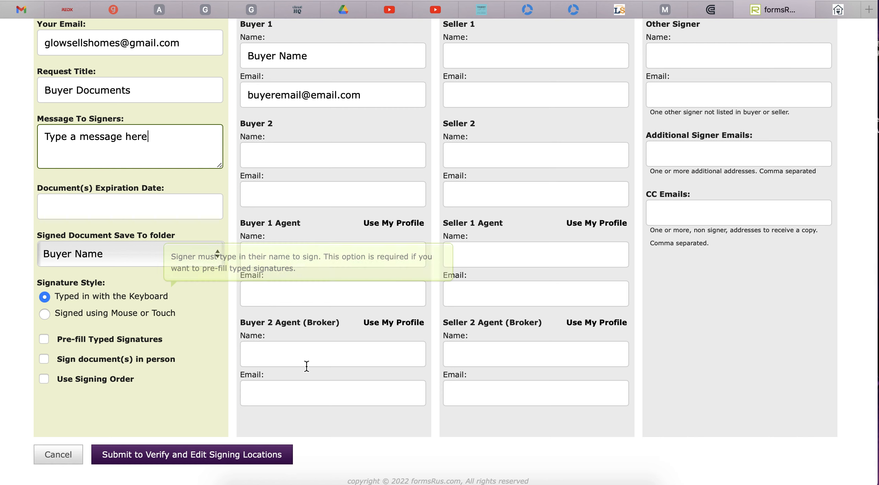
scroll(320, 347, up, 2)
scroll(309, 336, up, 4)
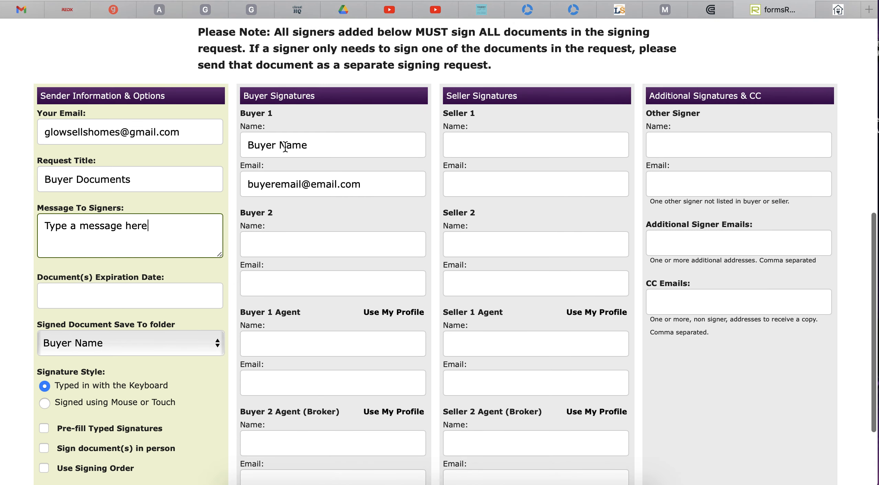
scroll(318, 194, down, 7)
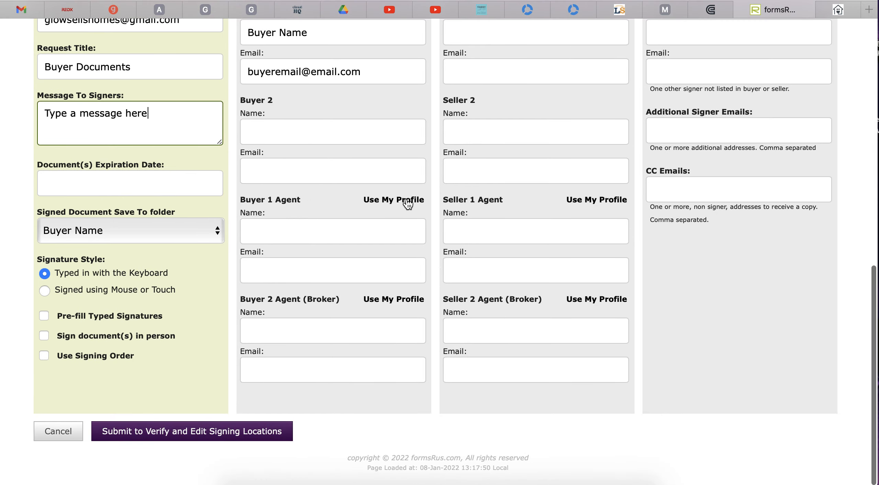
click(403, 202)
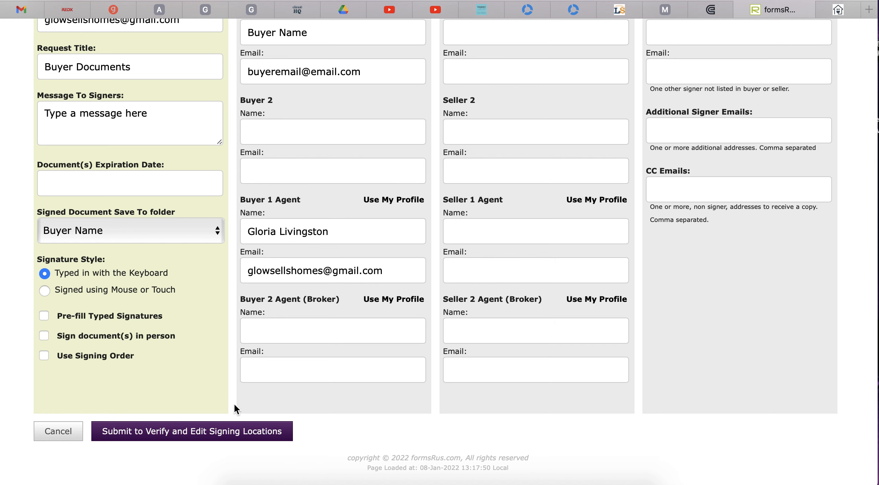
Submit the signature request for verification and open the signing locations of the "Buyer Last Name, First" package for editing
click(200, 432)
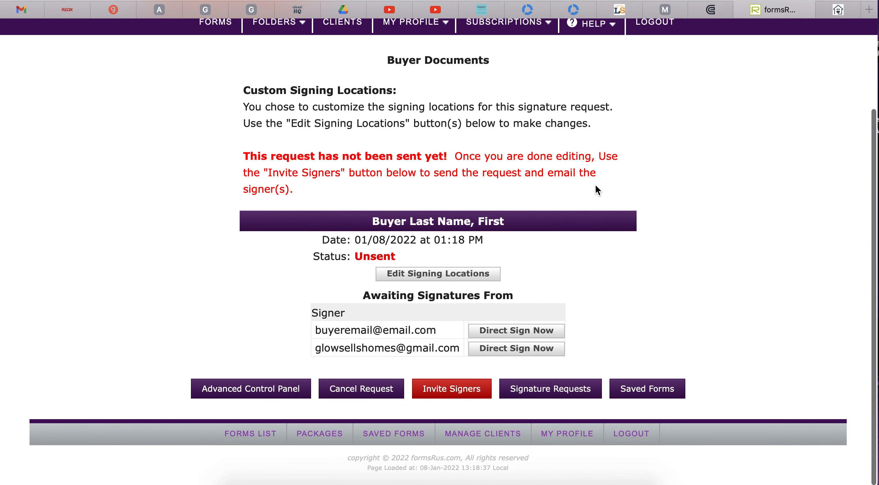
scroll(439, 187, down, 3)
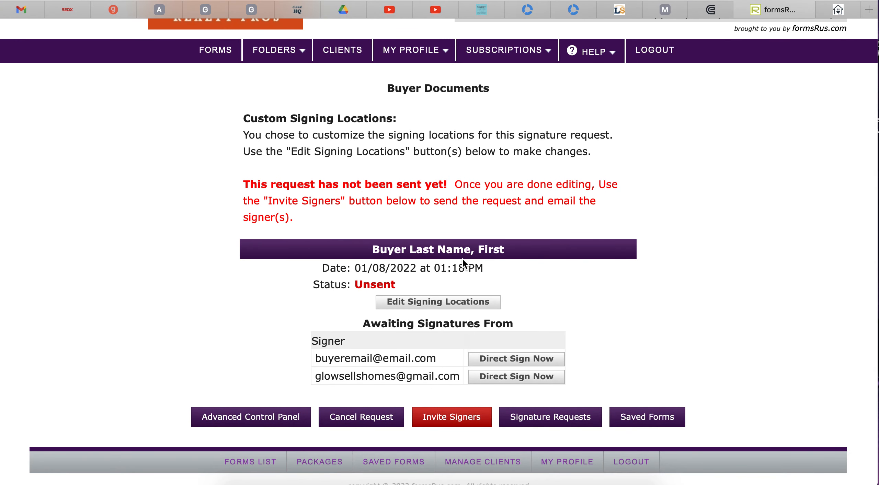
click(424, 302)
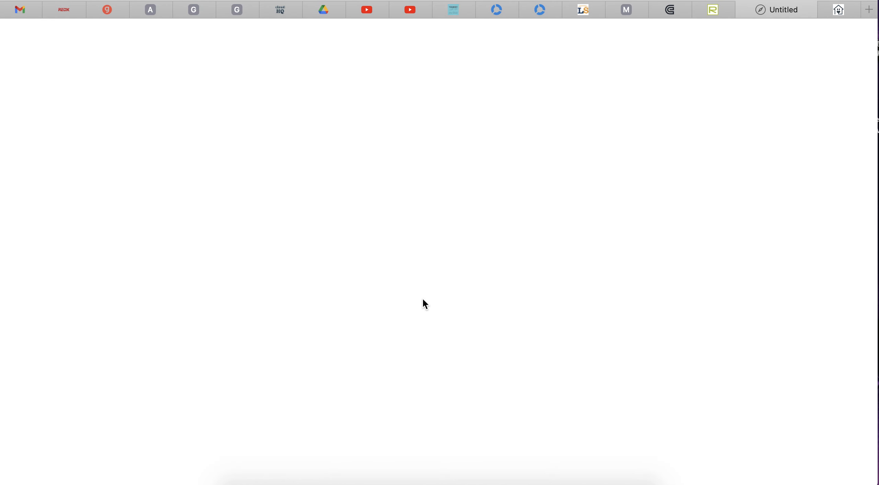
scroll(503, 264, down, 8)
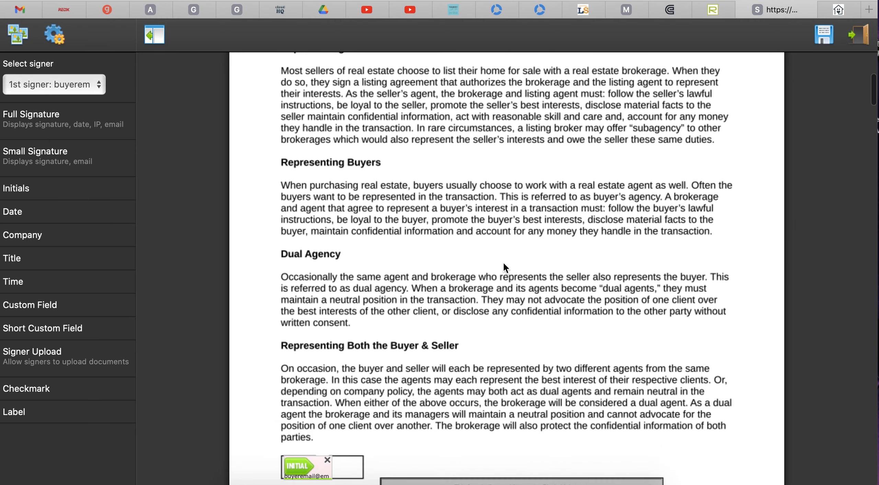
Examine the initials, signature and date fields placed for the buyer and the agent throughout the package's forms
scroll(503, 263, down, 5)
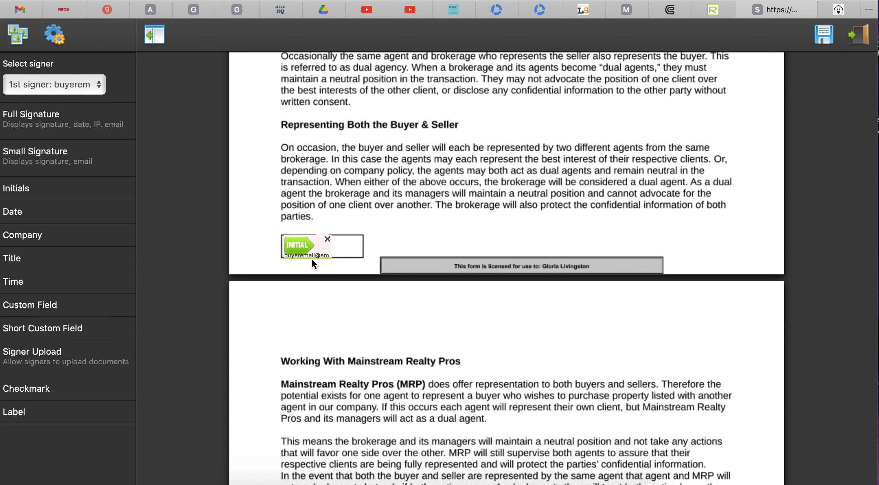
scroll(378, 294, down, 20)
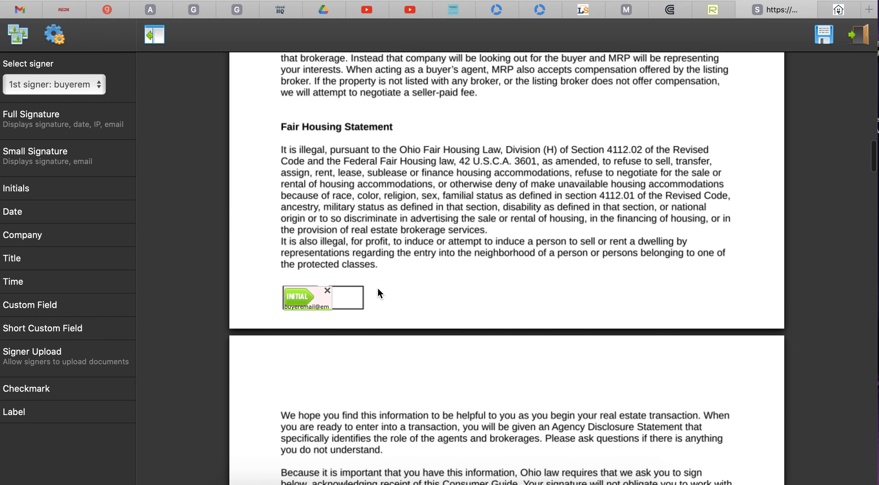
scroll(378, 290, down, 5)
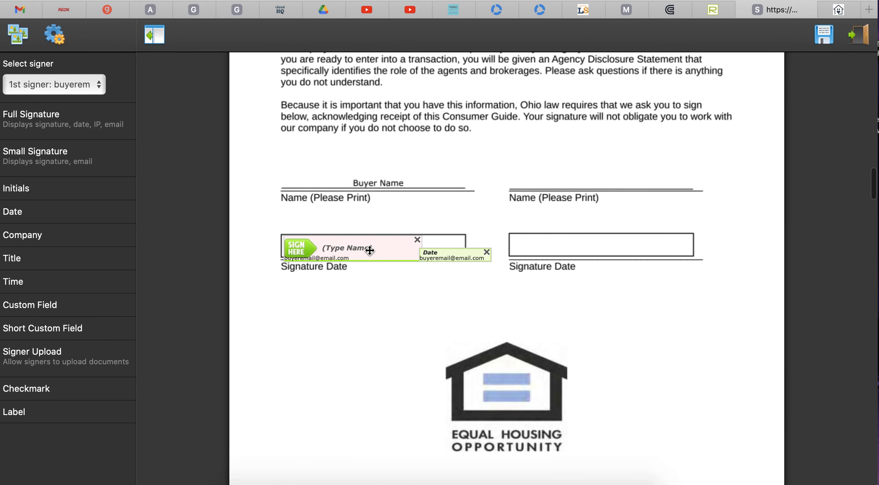
scroll(378, 285, down, 20)
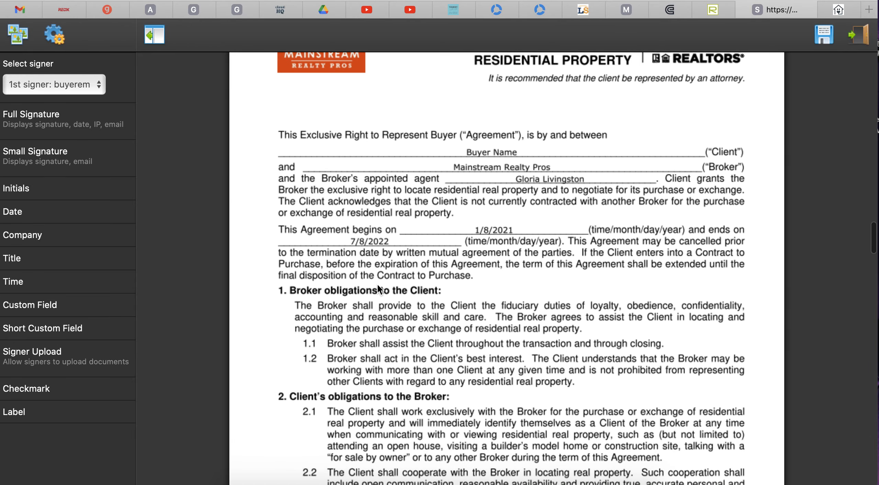
scroll(481, 329, down, 20)
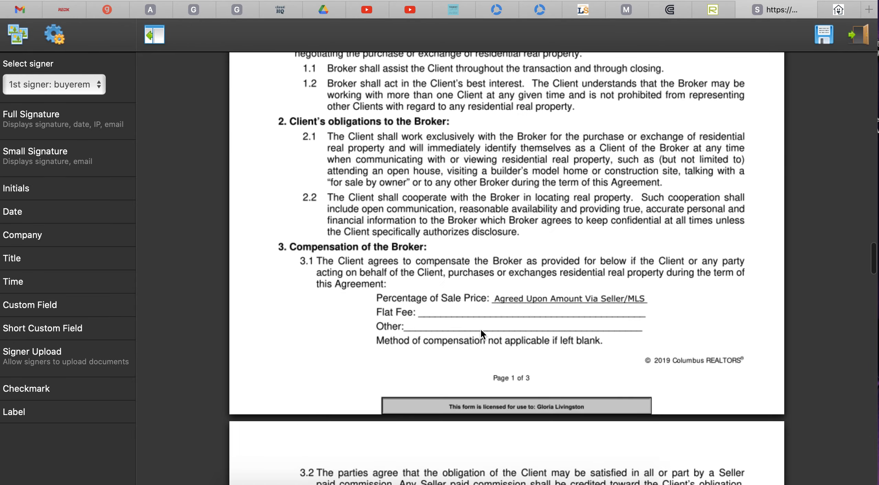
scroll(481, 335, down, 20)
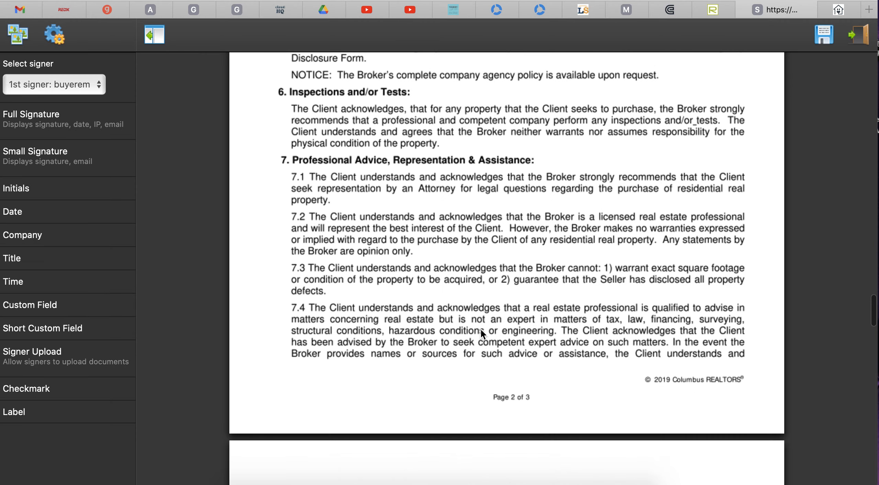
scroll(481, 335, down, 10)
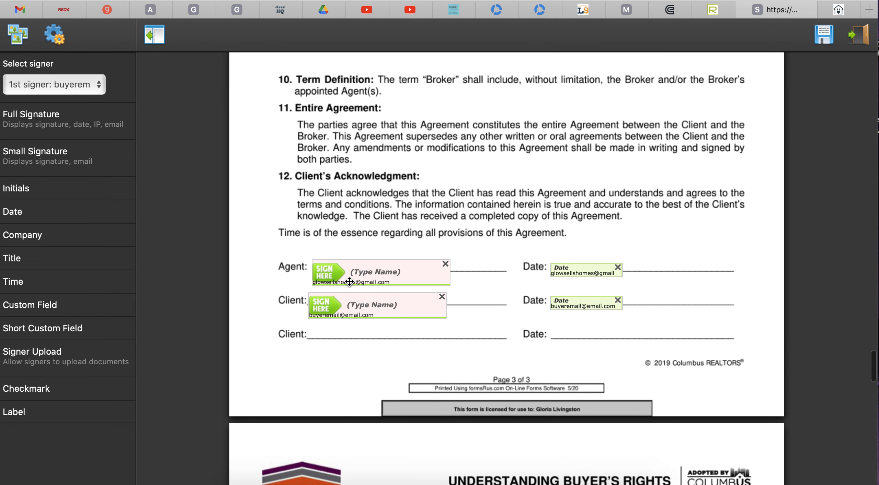
scroll(367, 310, down, 2)
scroll(367, 311, down, 20)
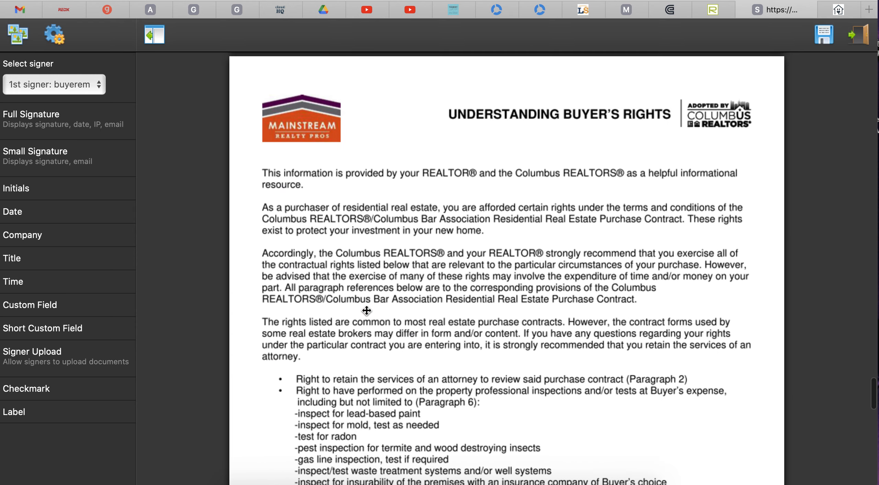
scroll(366, 311, down, 9)
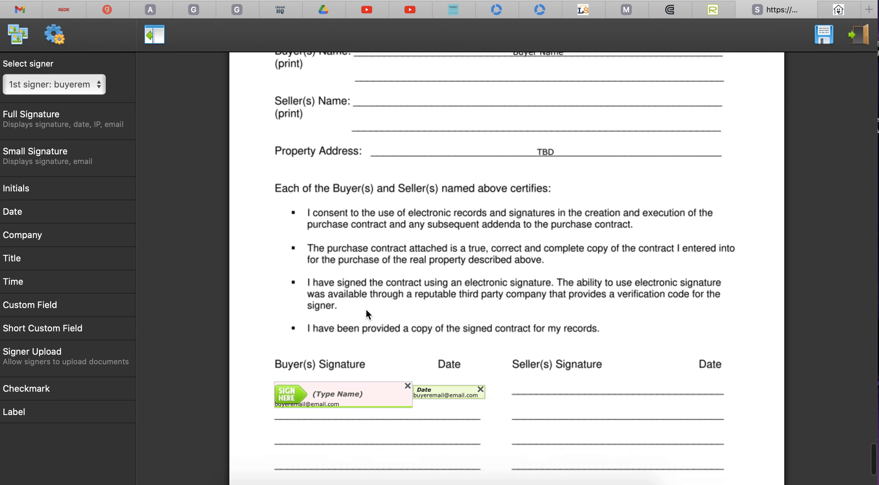
Exit the signing locations editor and review the "Buyer Documents" signature request's status, signers and sending options
click(858, 35)
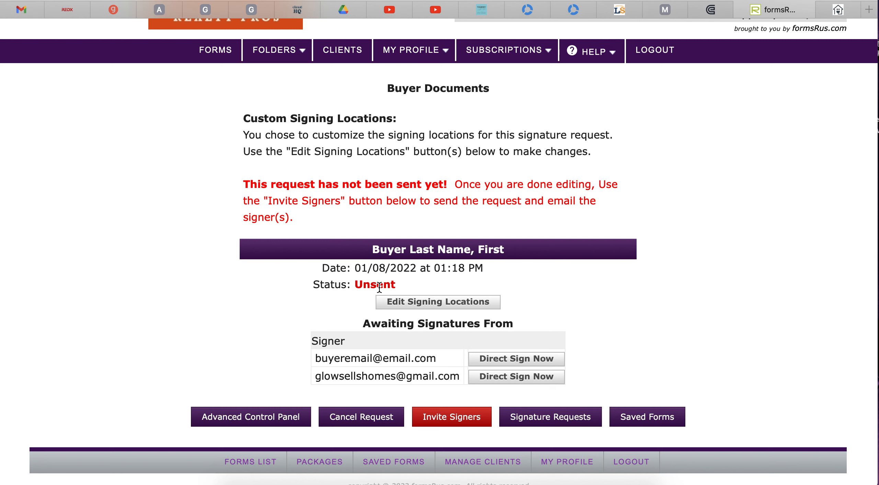
scroll(596, 305, down, 2)
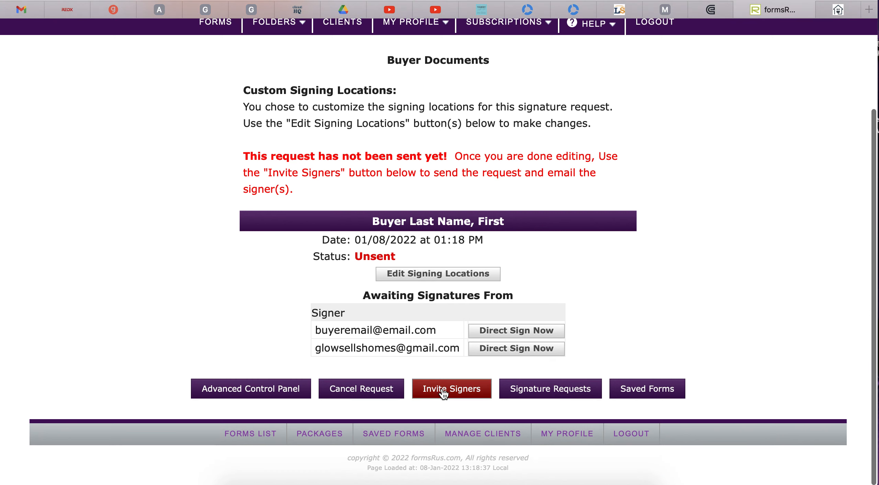
scroll(685, 127, up, 8)
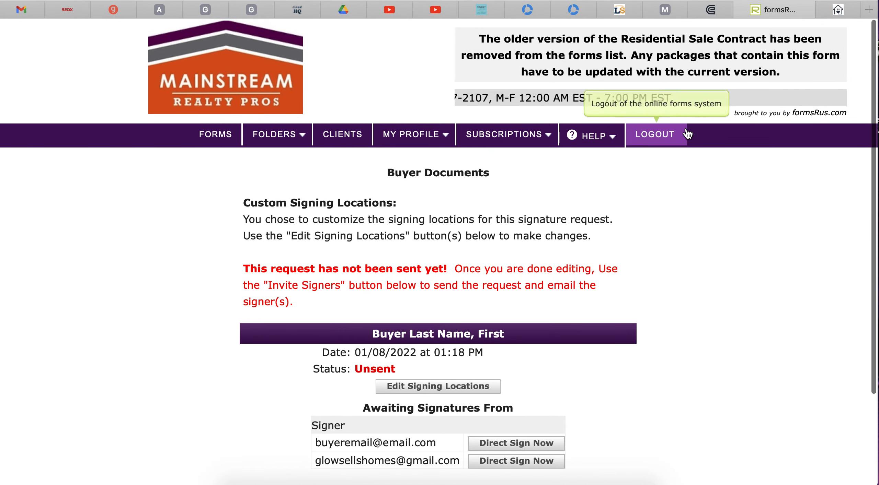